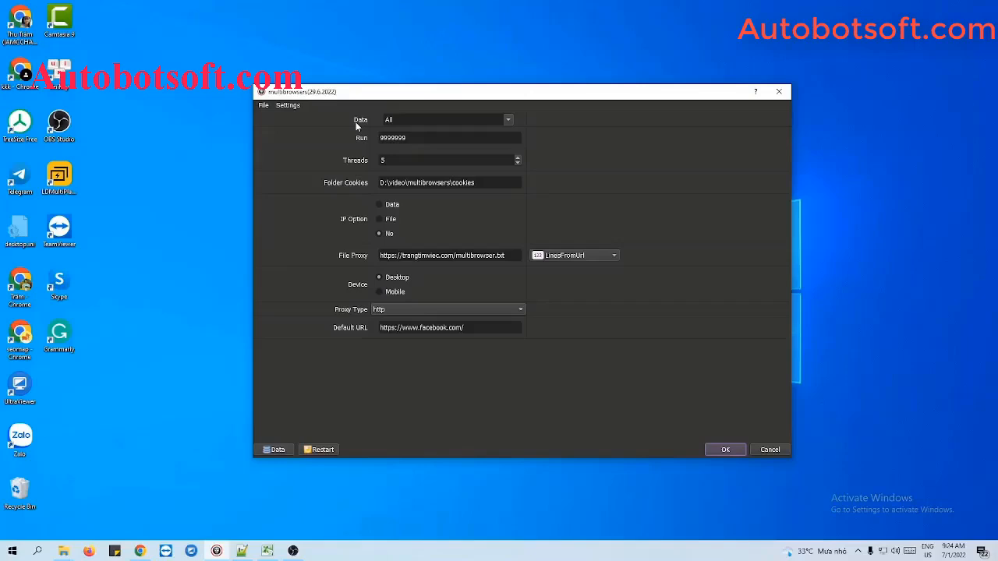
Open the data manager from the multibrowsers settings and add a group named Tutorial.
left_click(268, 449)
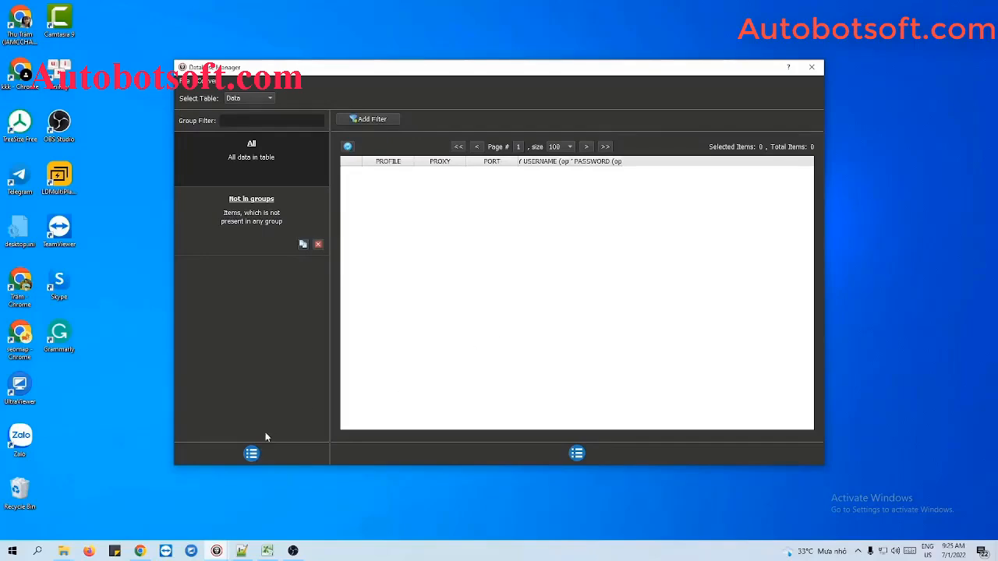
left_click(253, 454)
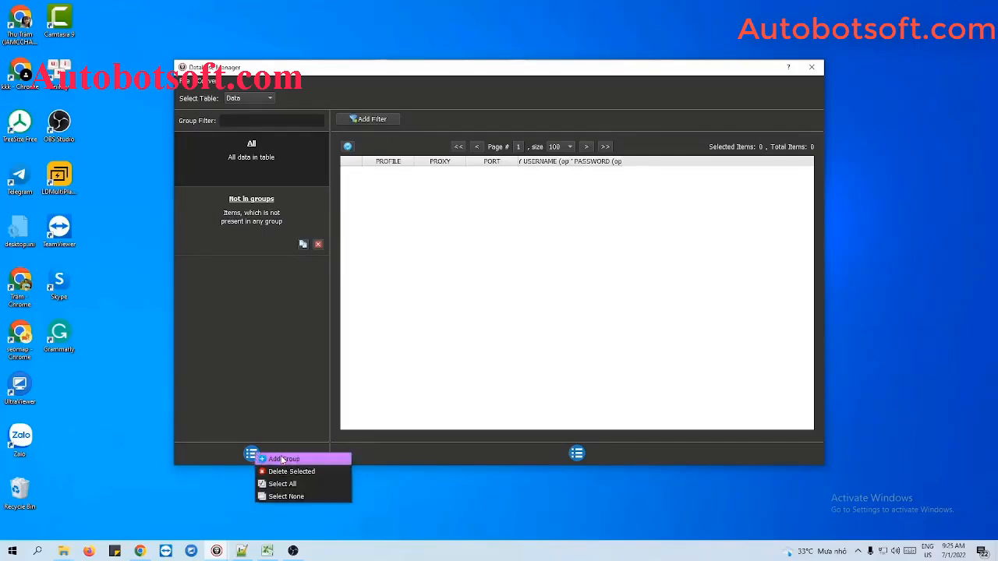
left_click(282, 460)
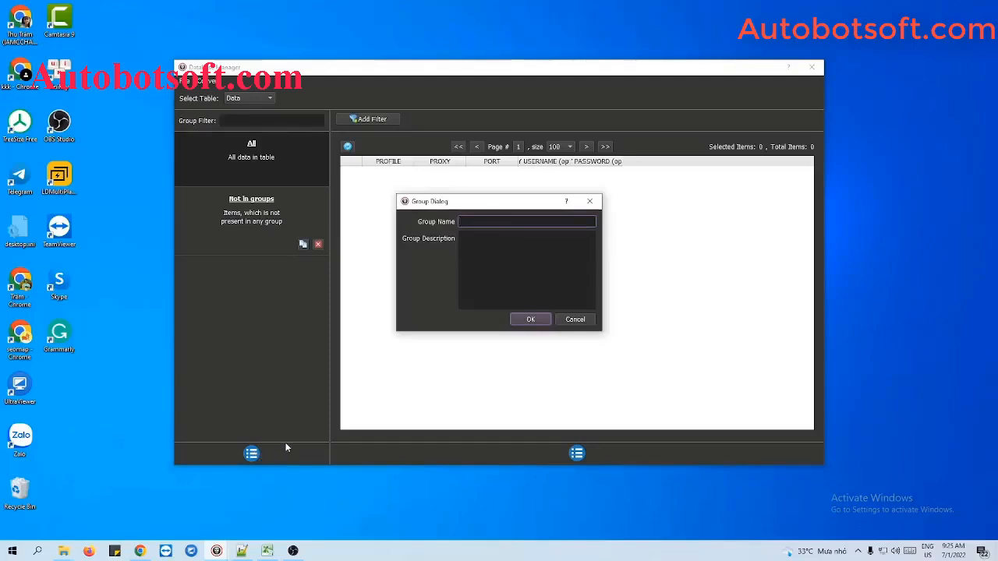
type("Tut")
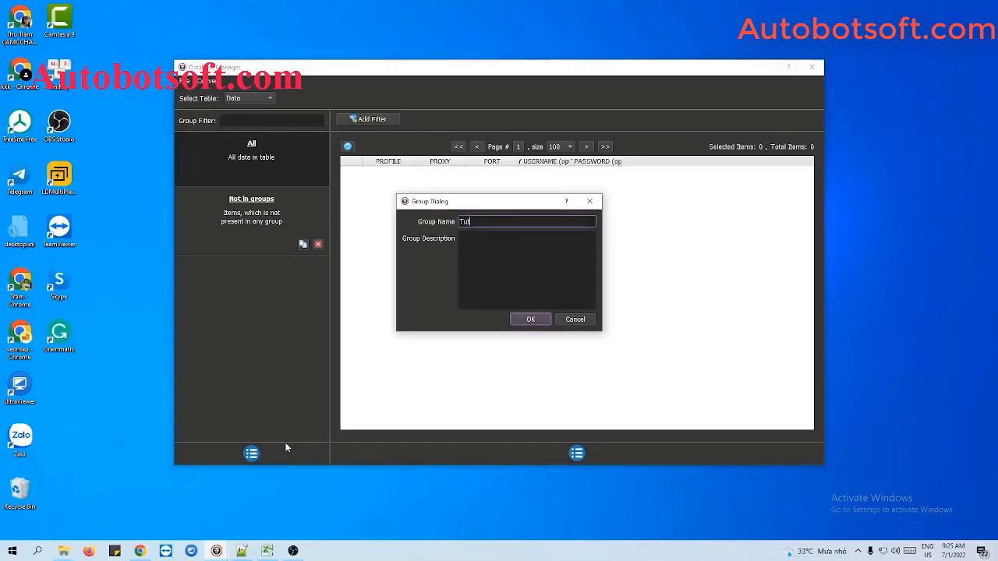
type("orial")
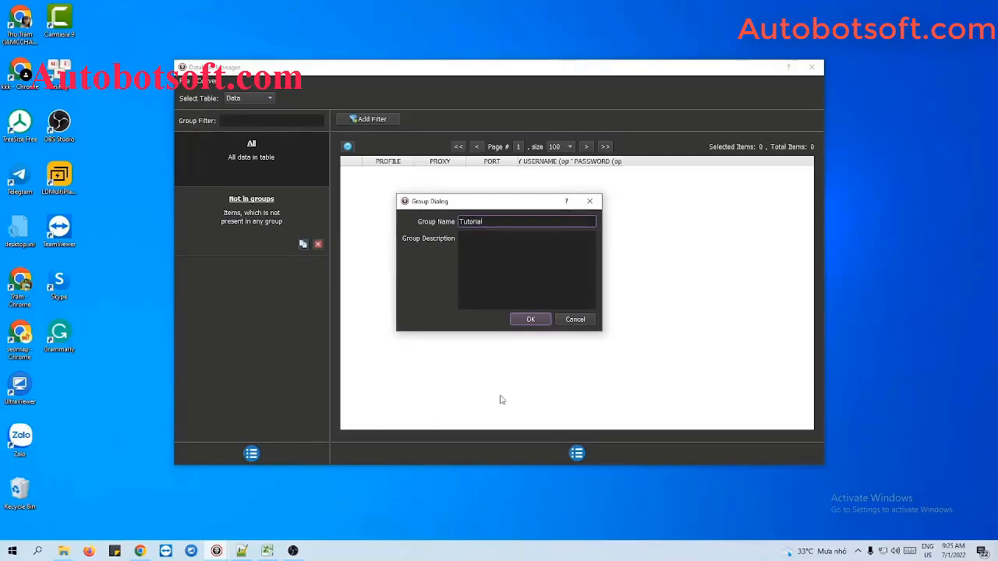
left_click(533, 321)
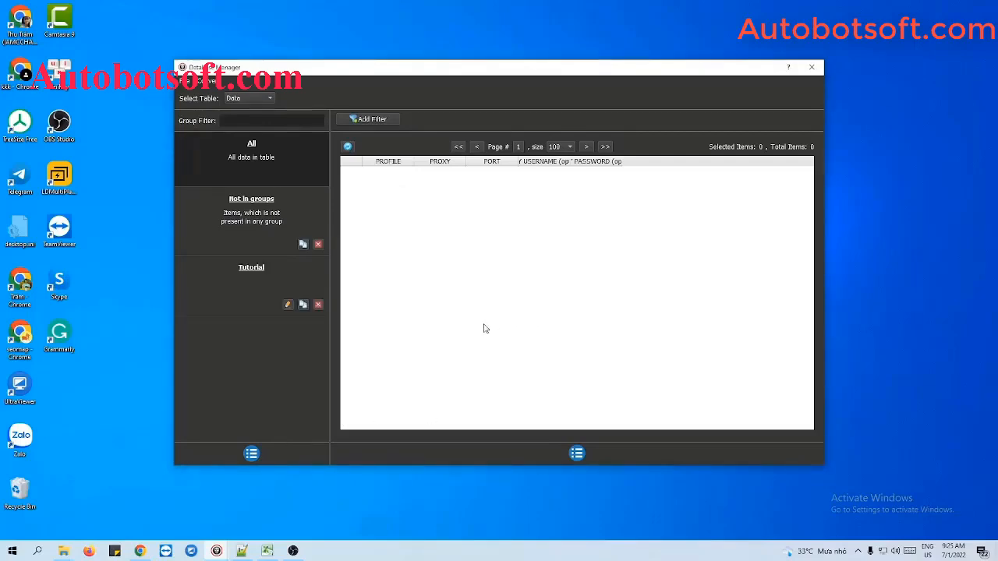
Start a new item in the Tutorial group with the profile name "Profile 1".
left_click(251, 278)
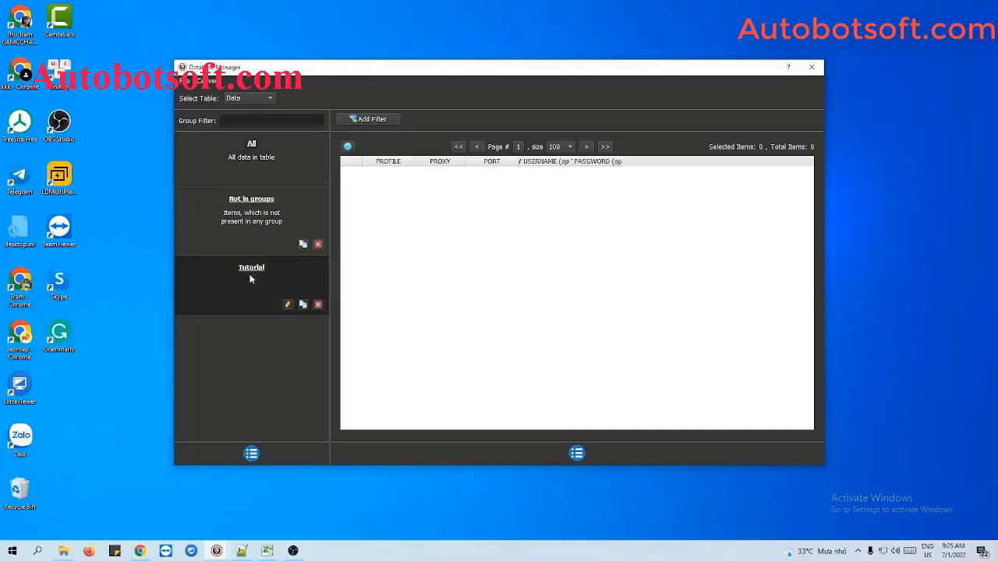
left_click(576, 454)
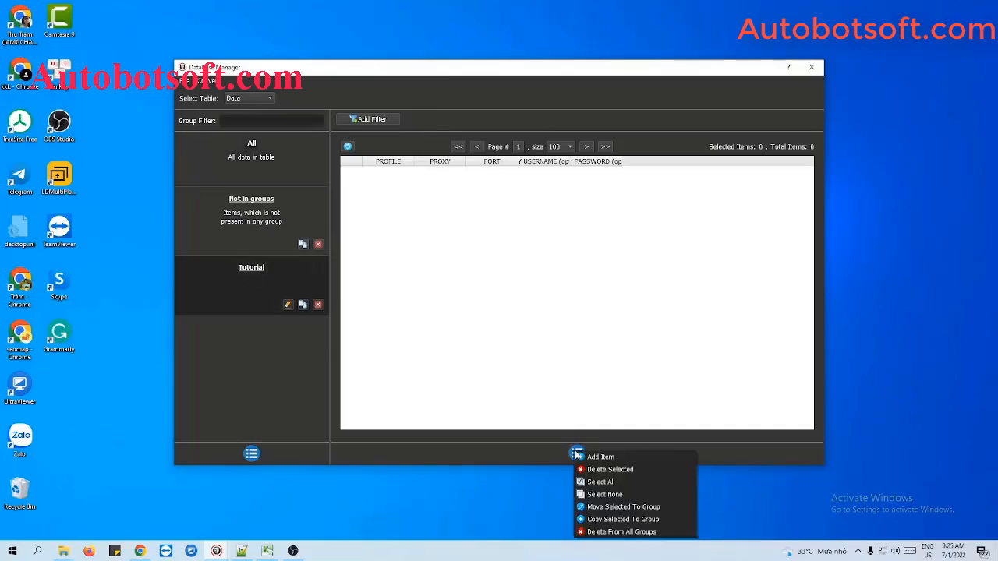
left_click(595, 457)
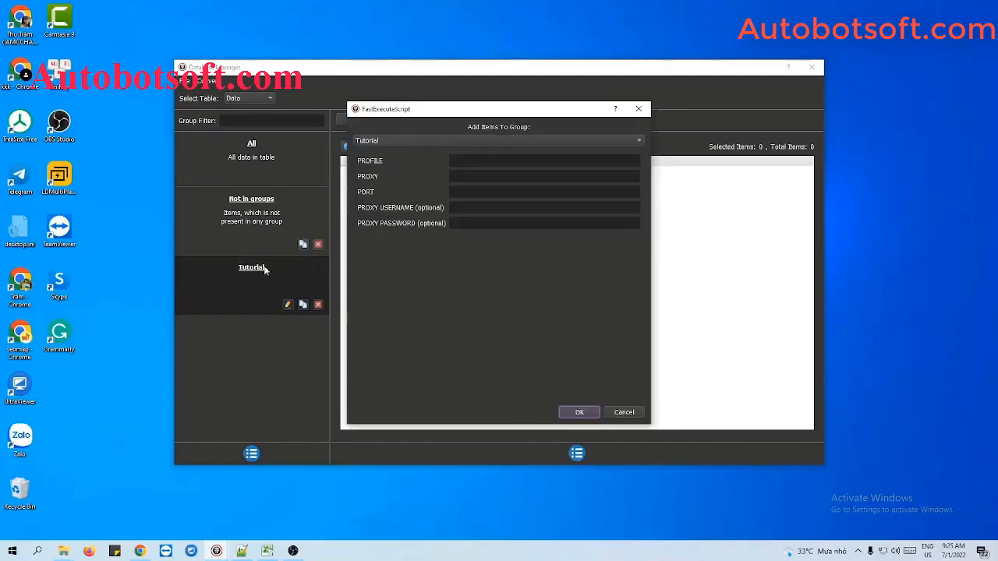
left_click(491, 161)
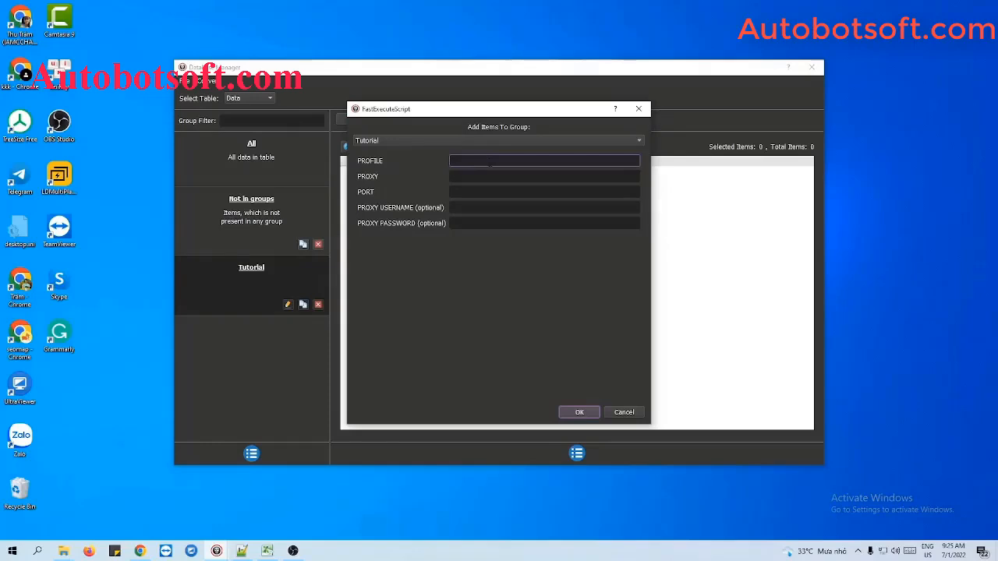
type("Profile 1")
Set the new item's proxy to 192.198.97.232 and port to 58378, leave the optional credentials empty, and save it.
left_click(500, 175)
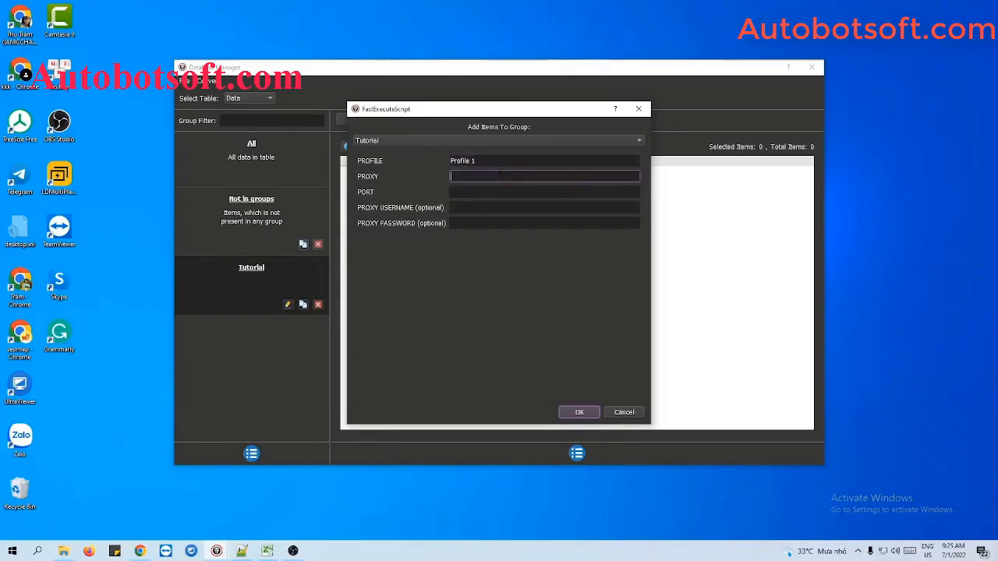
left_click(493, 192)
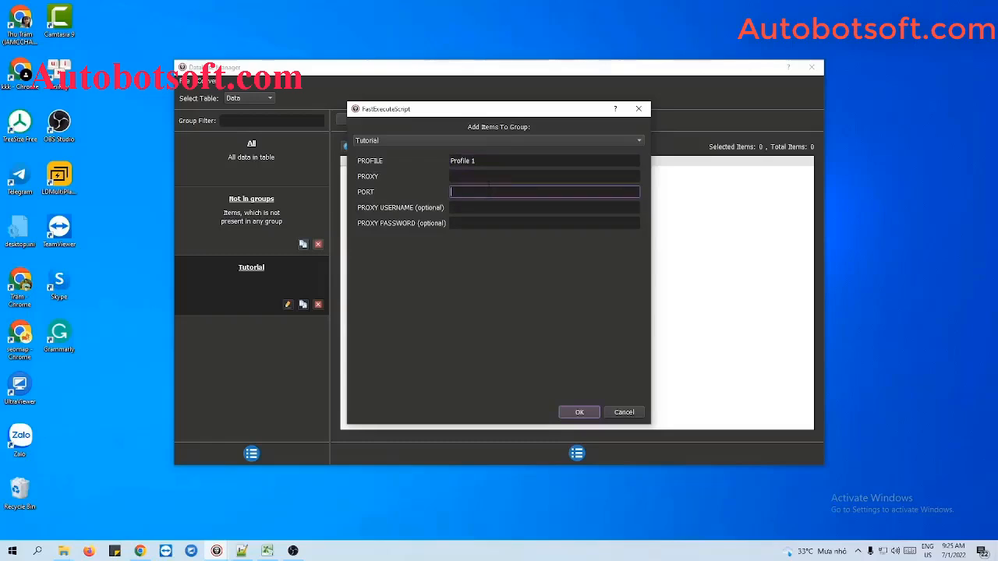
left_click(489, 163)
left_click(485, 175)
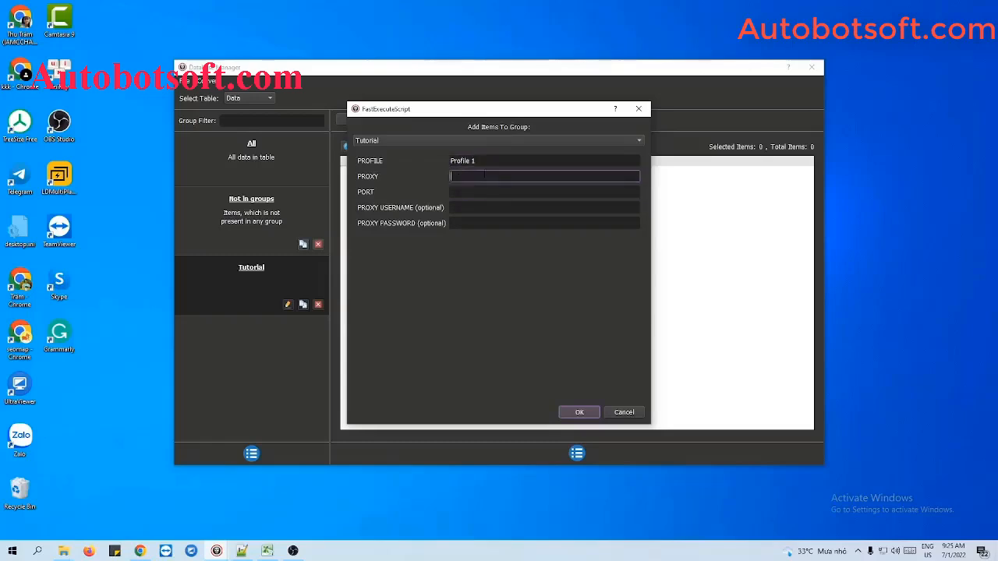
key("Tab")
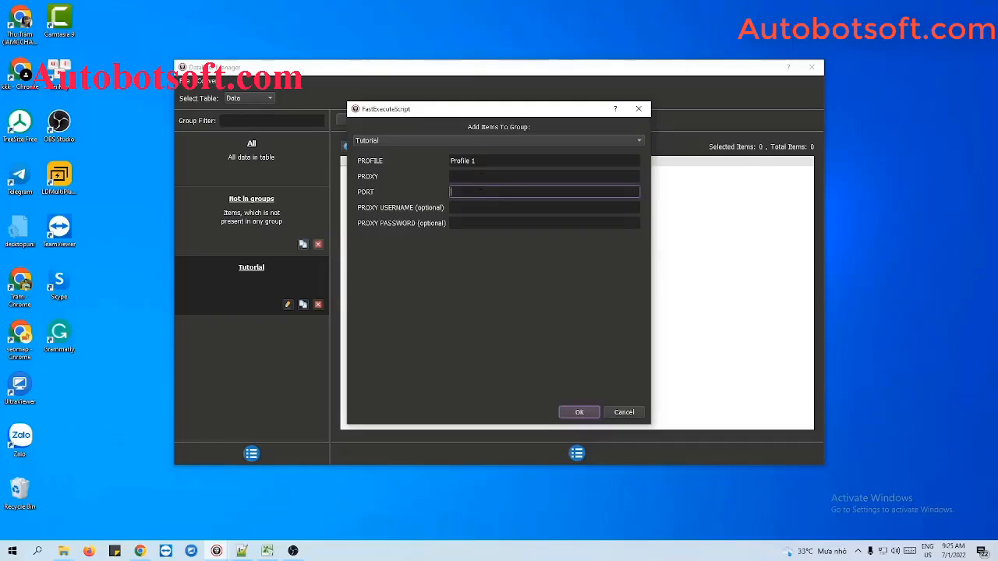
left_click(481, 177)
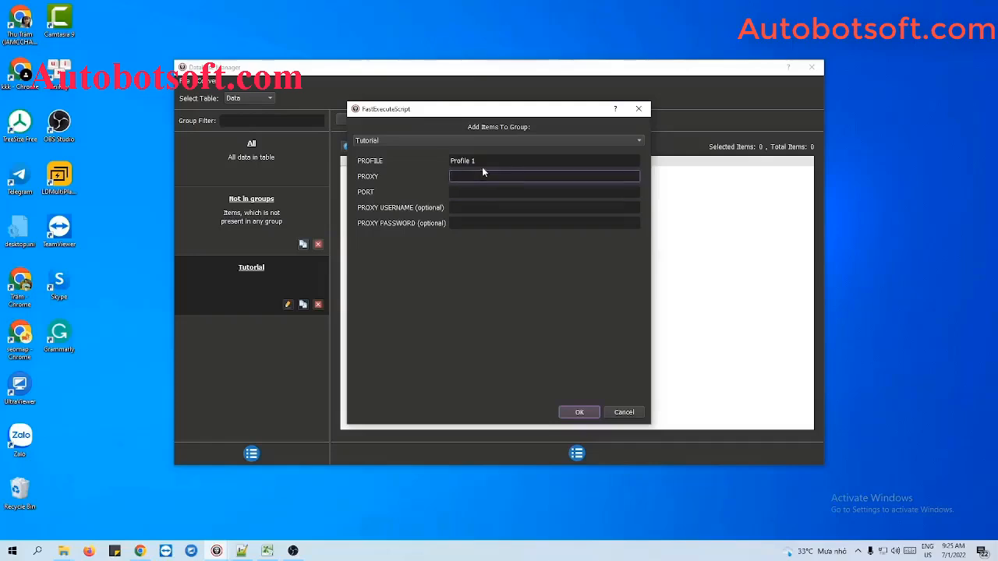
type("192.198.97.232")
left_click(482, 192)
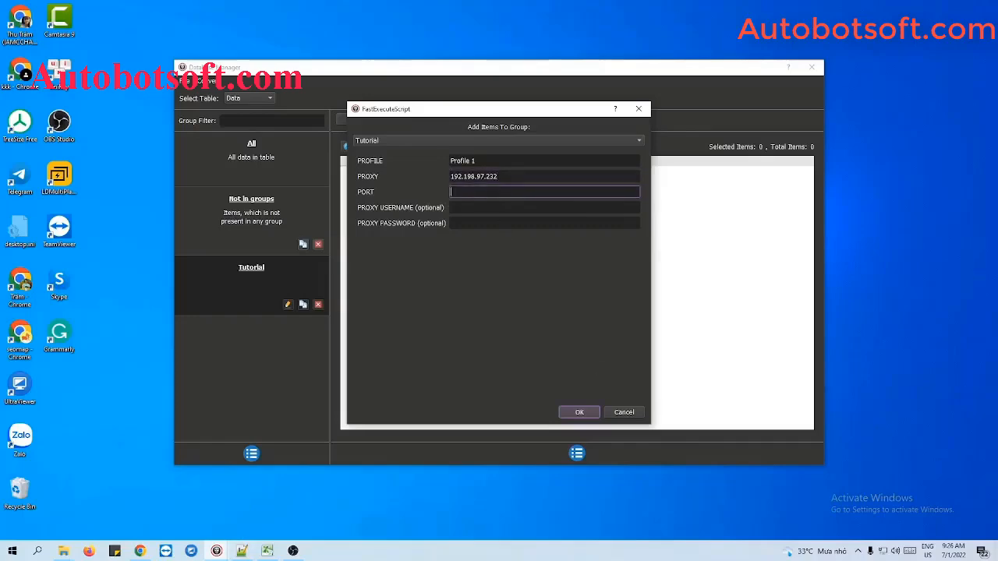
type("58378")
left_click(470, 207)
left_click(466, 222)
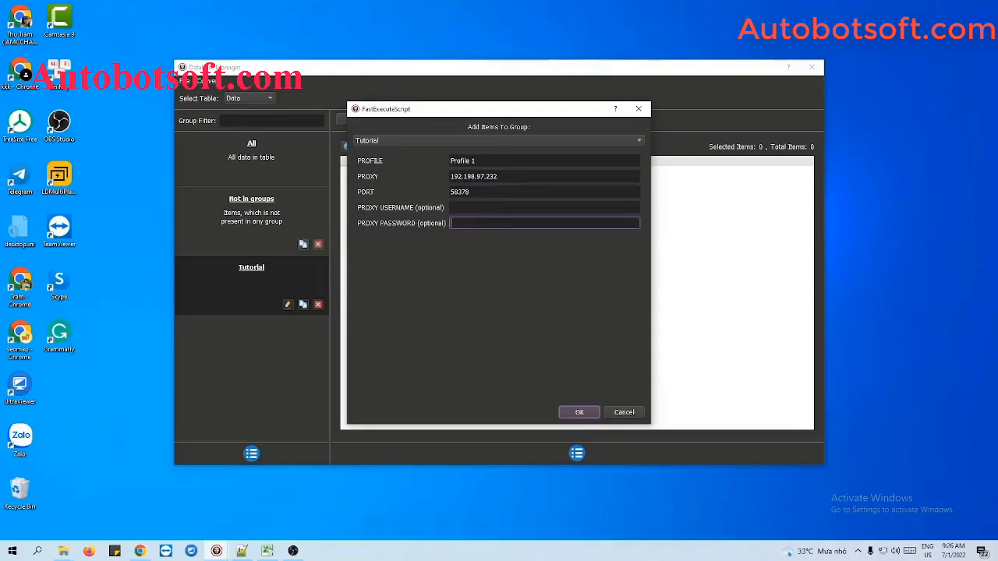
left_click(578, 412)
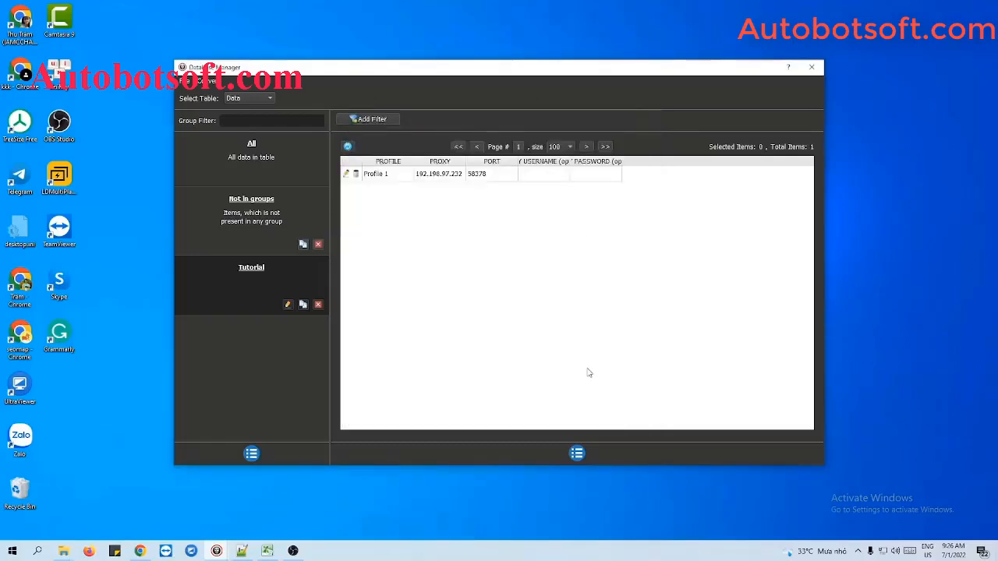
left_click(578, 453)
left_click(609, 461)
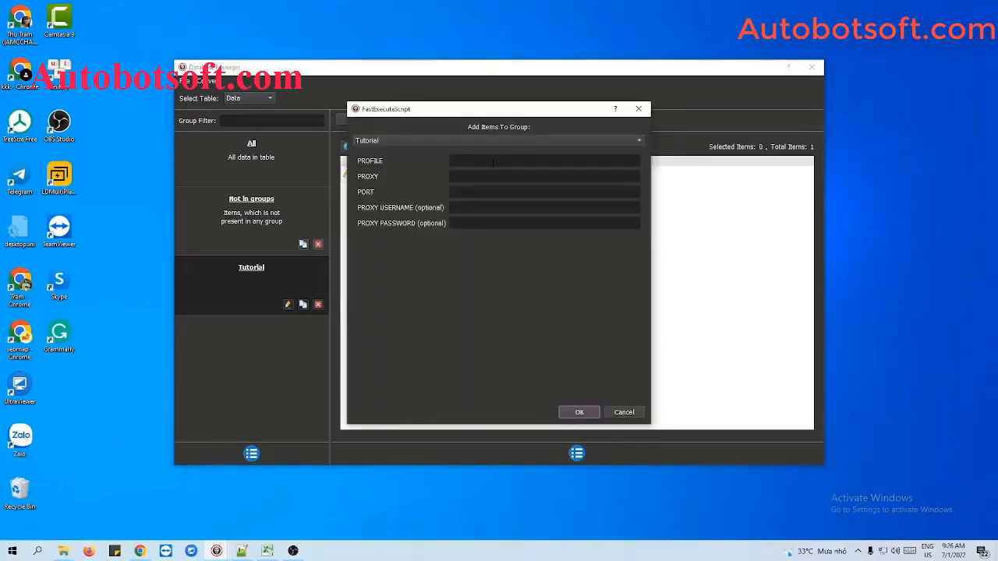
left_click(639, 109)
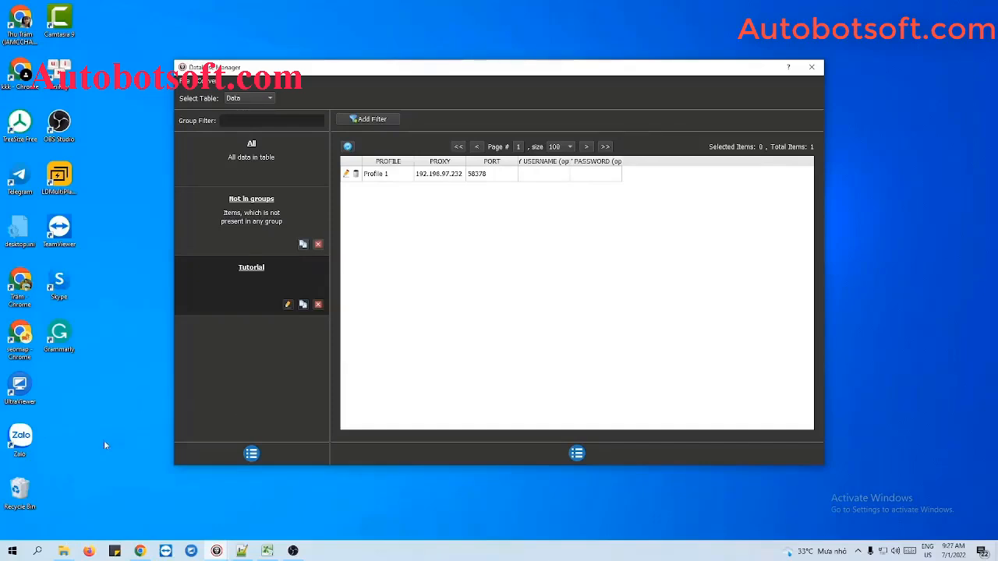
Switch to File Explorer and create a text file named profile.txt in the Multibrowsers folder.
left_click(64, 551)
right_click(301, 229)
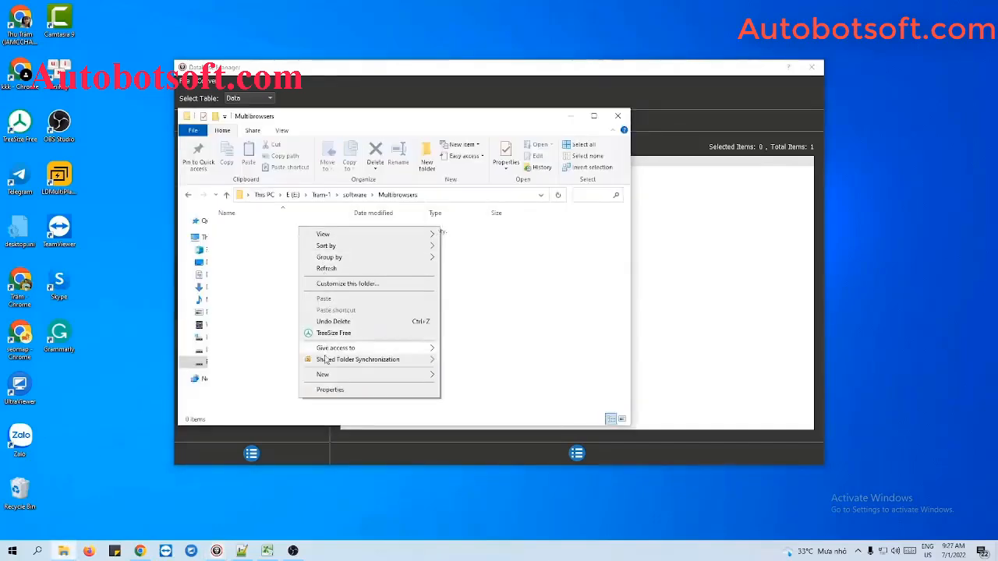
mouse_move(328, 376)
left_click(460, 476)
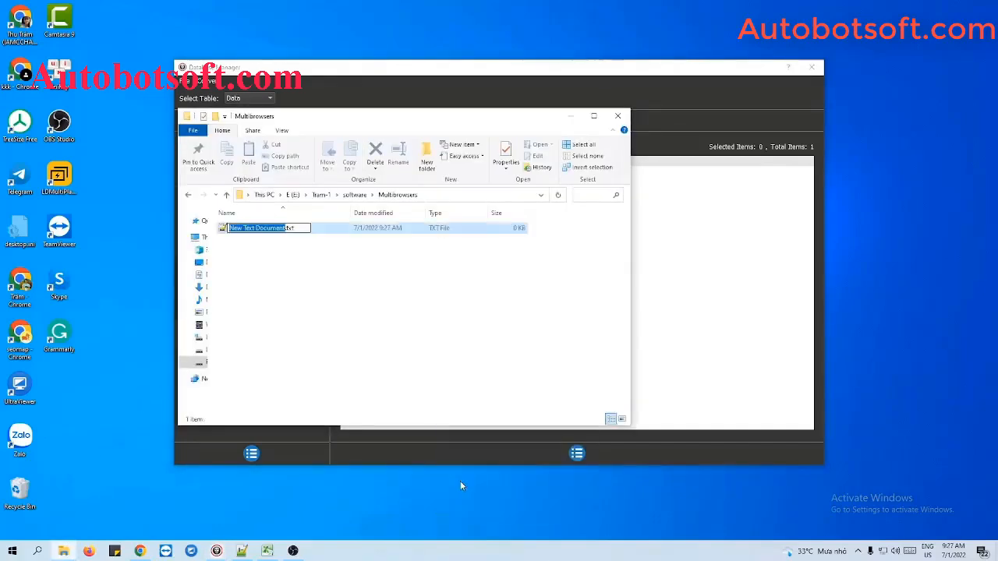
type("pro")
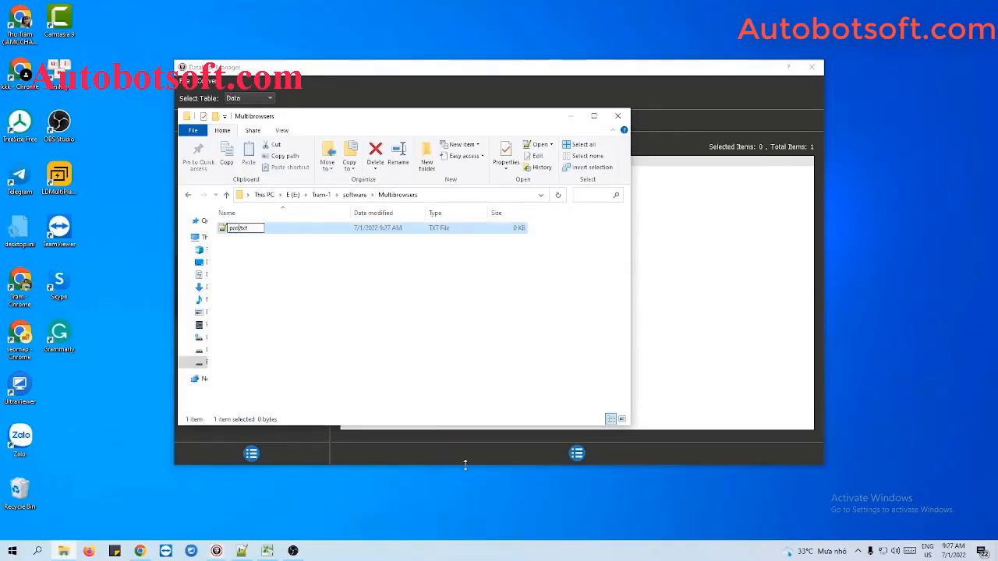
type("file")
key("Return")
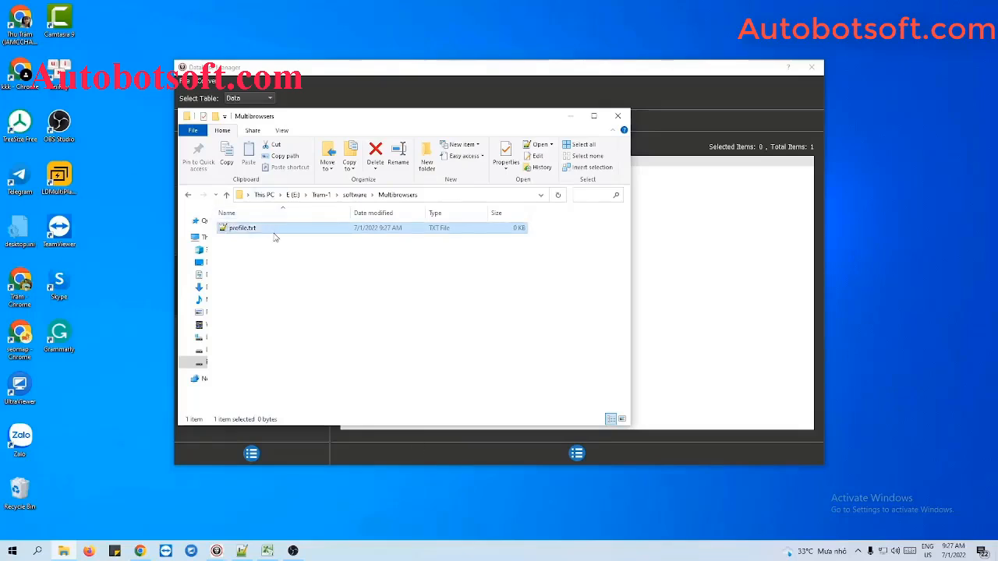
Open profile.txt in Notepad++ and write the first line "Profile 1,192.198.97.232:58378".
double_click(274, 233)
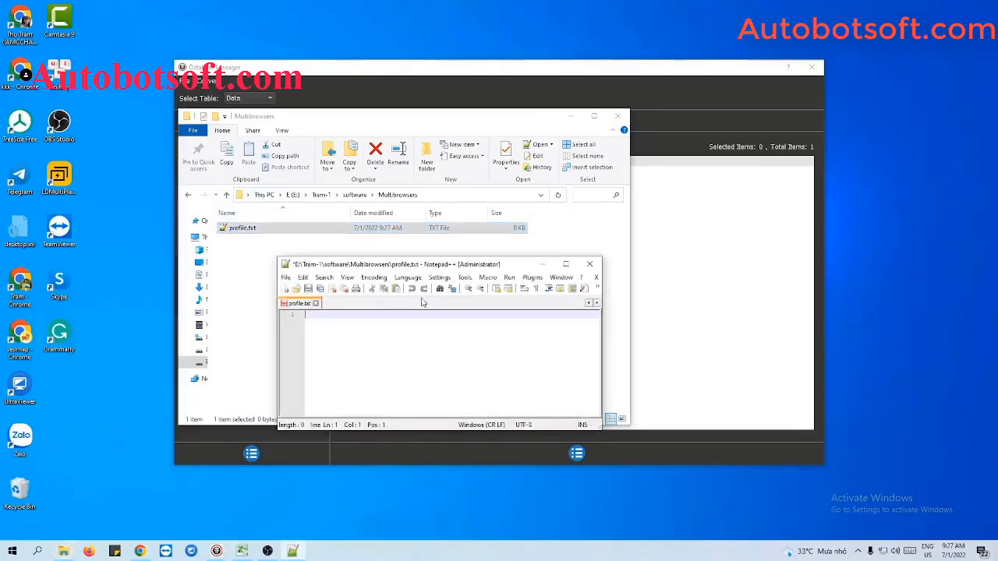
left_click(569, 117)
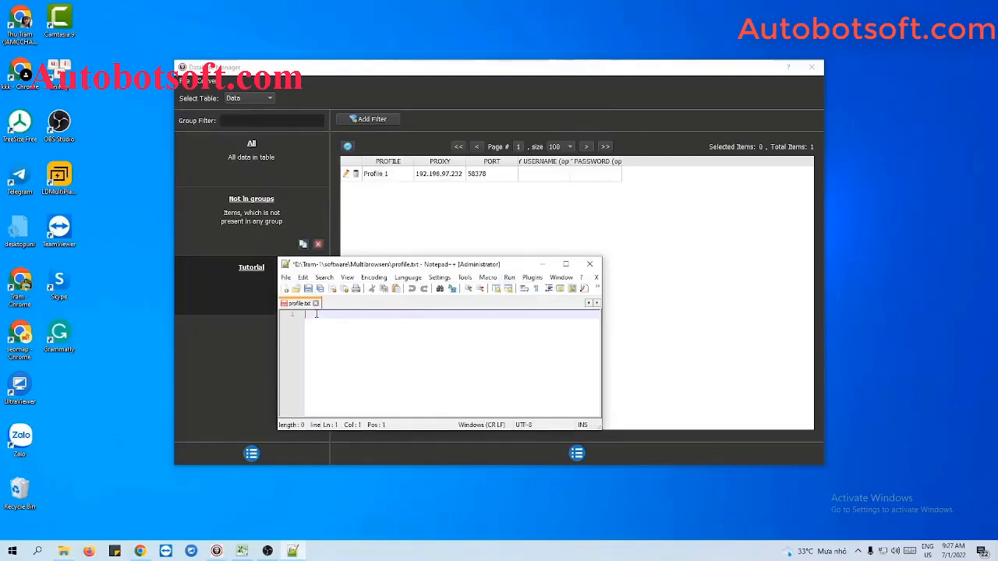
type("Profile 1,")
type("192.198.97.232")
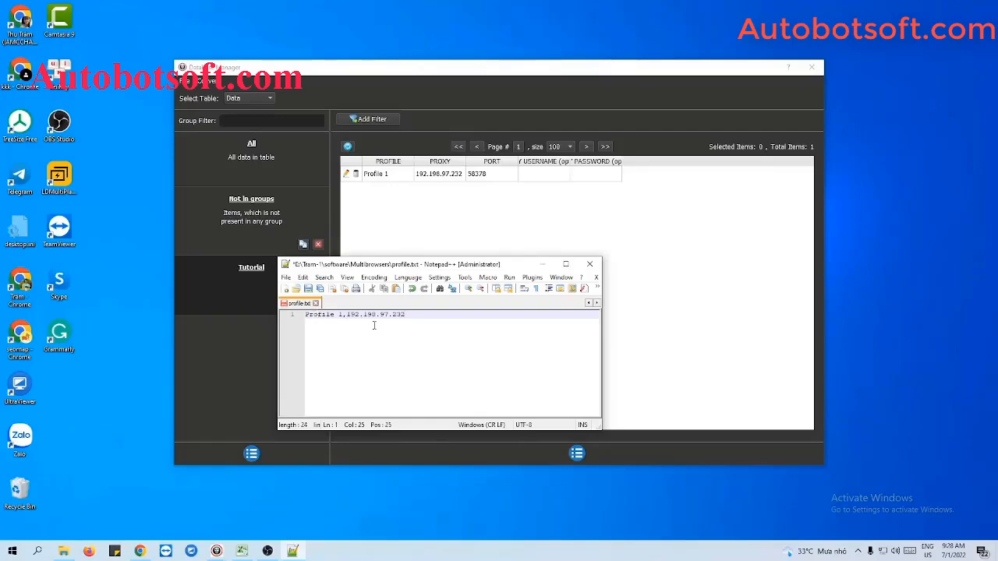
type(":58378")
Add a second line "Profile 2,23.254.68.235:58378", reusing the port from the first line.
key("Return")
type("Profile")
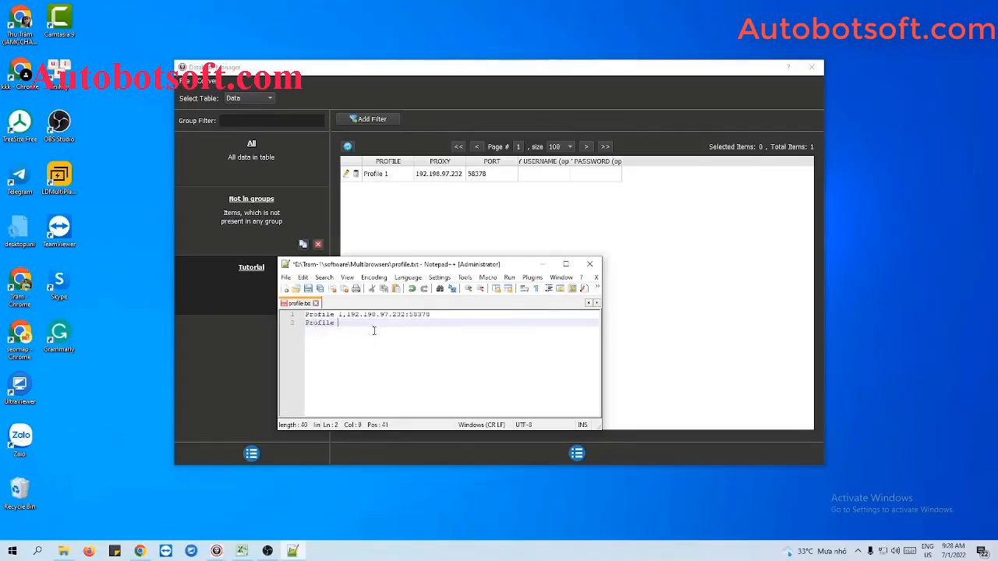
type(" 2")
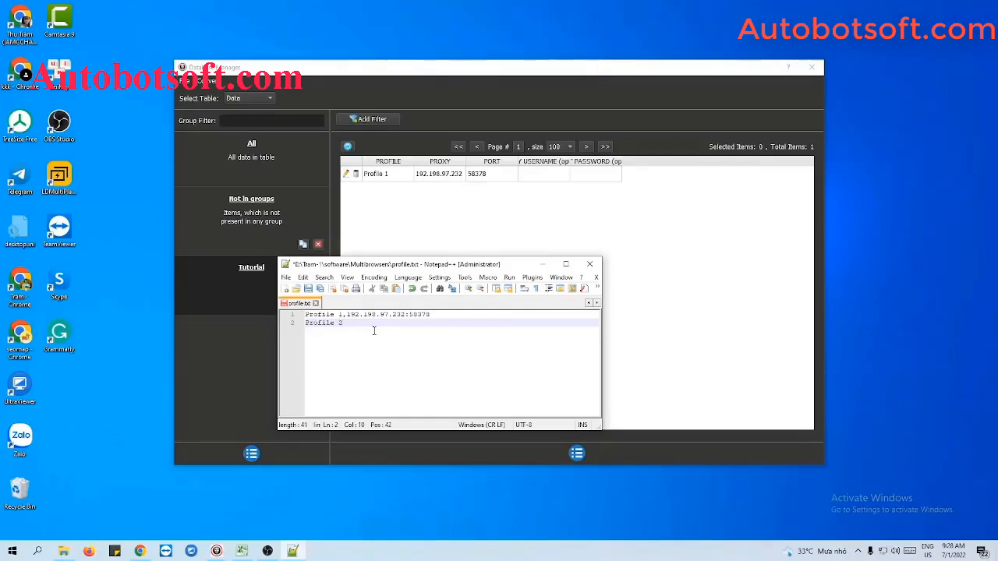
type(",")
type("23.254.68.235")
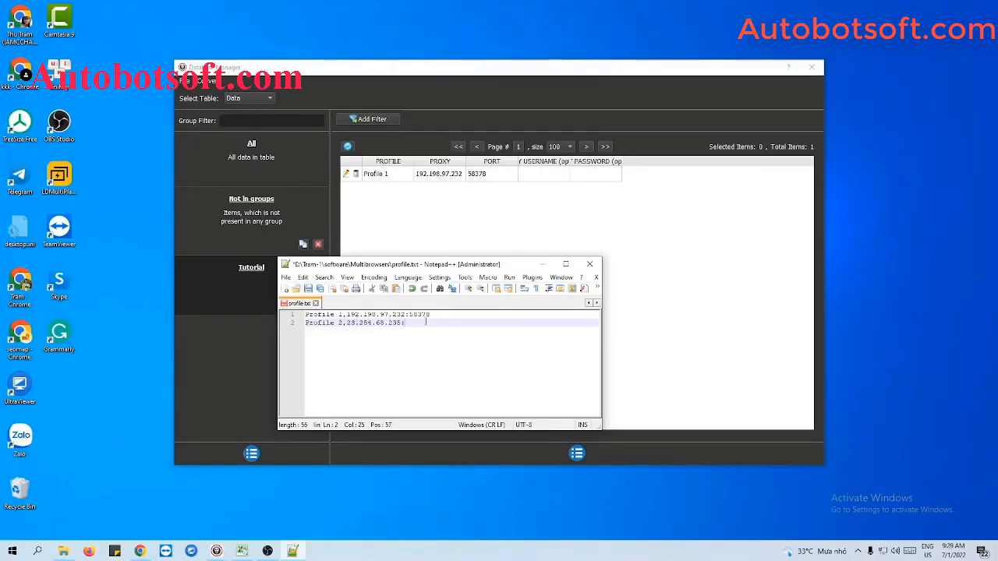
left_click_drag(409, 314, 434, 314)
key("ctrl+c")
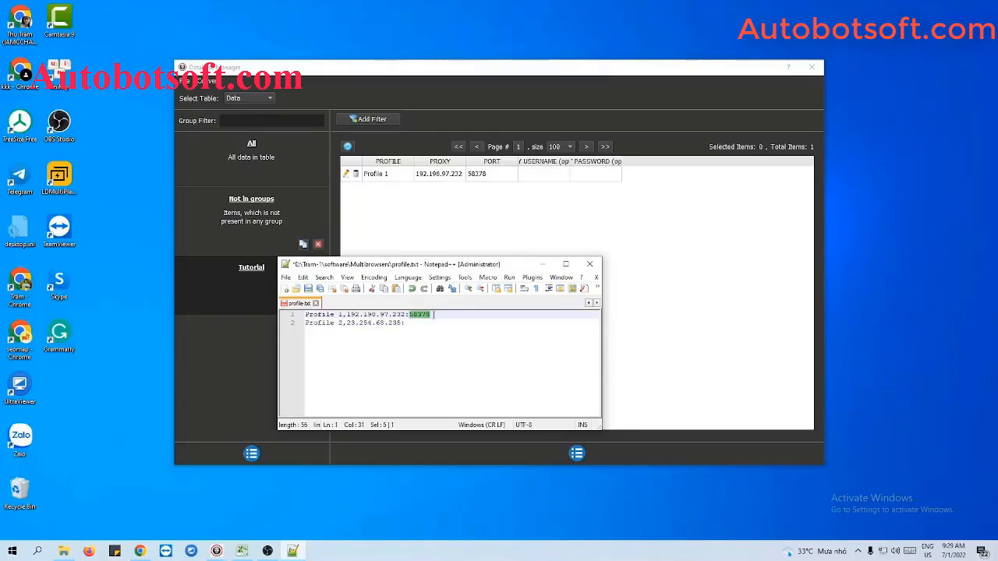
left_click(422, 324)
key("ctrl+v")
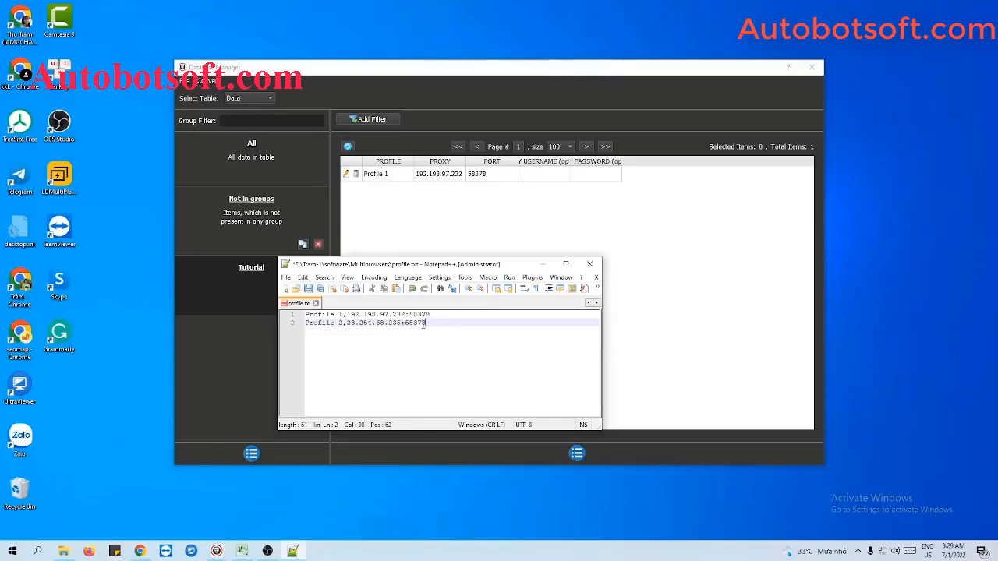
key("Return")
key("Return")
key("Return")
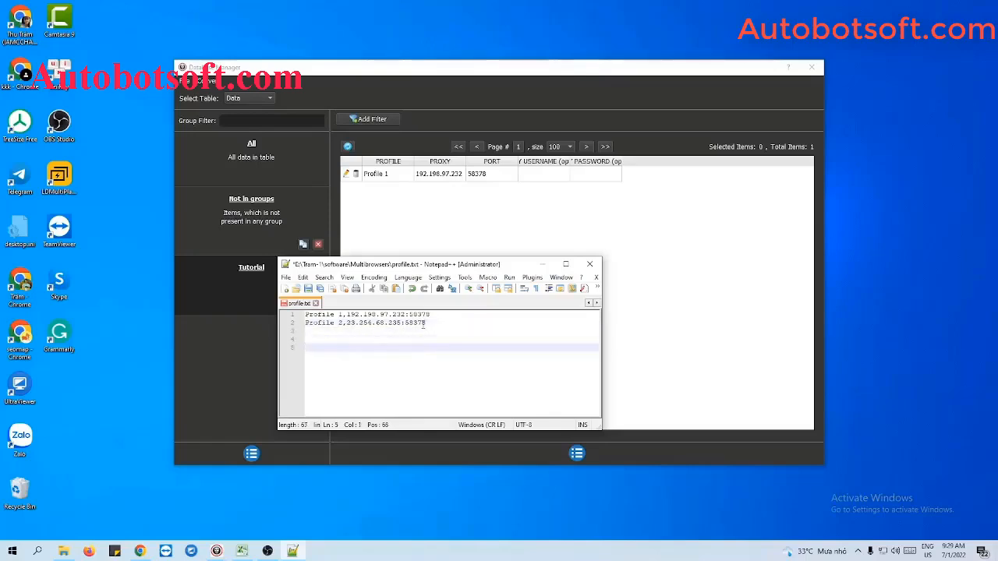
key("BackSpace")
key("BackSpace")
key("BackSpace")
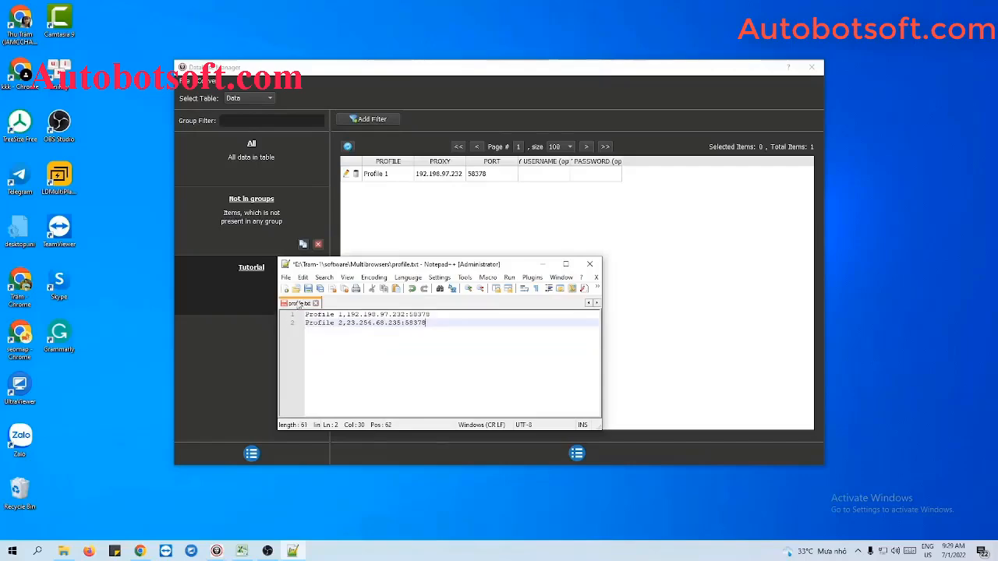
Save the profile.txt file.
left_click(309, 289)
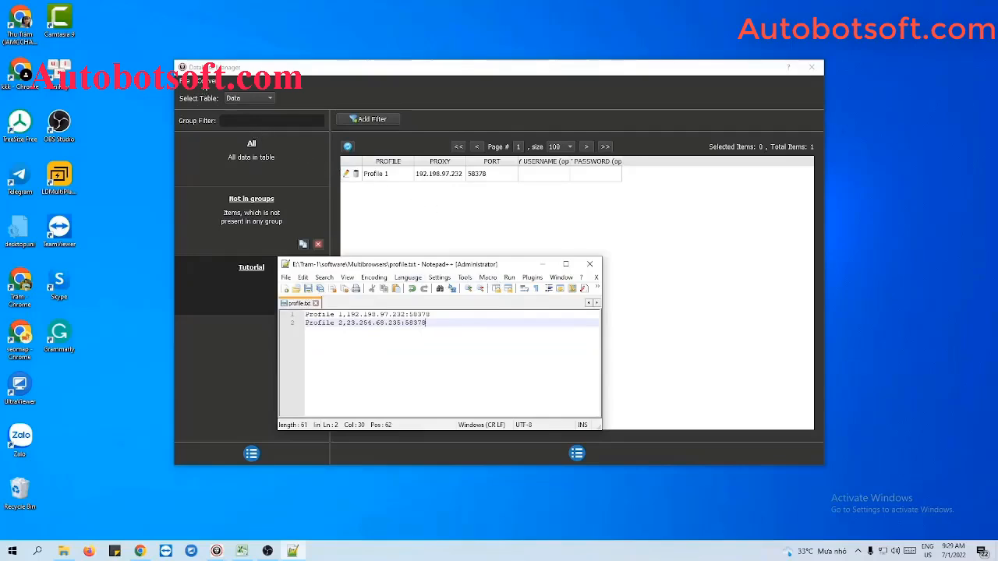
Import the profile.txt file from the Multibrowsers folder into the data table as CSV.
left_click(205, 81)
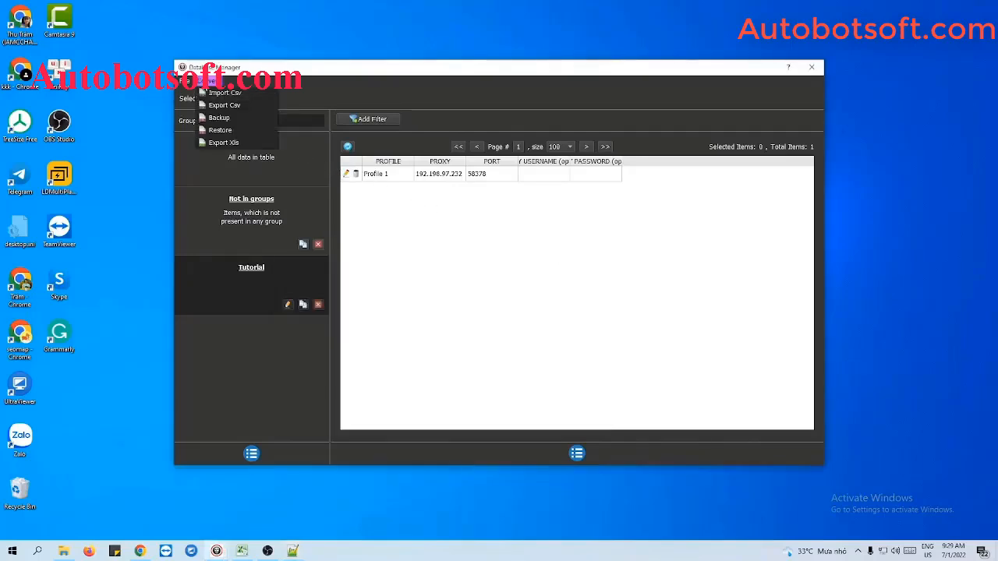
left_click(218, 93)
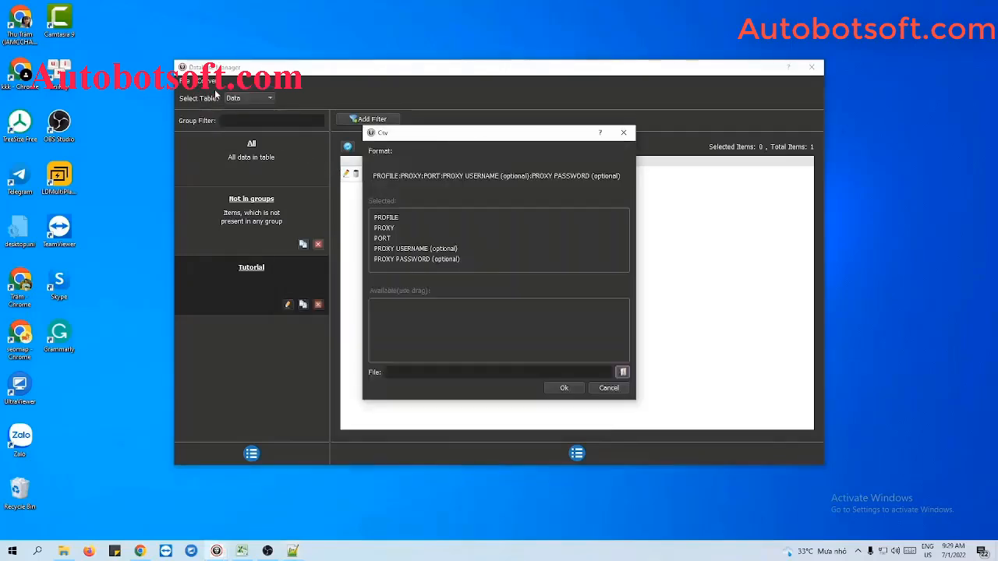
left_click(623, 373)
left_click(422, 351)
double_click(491, 220)
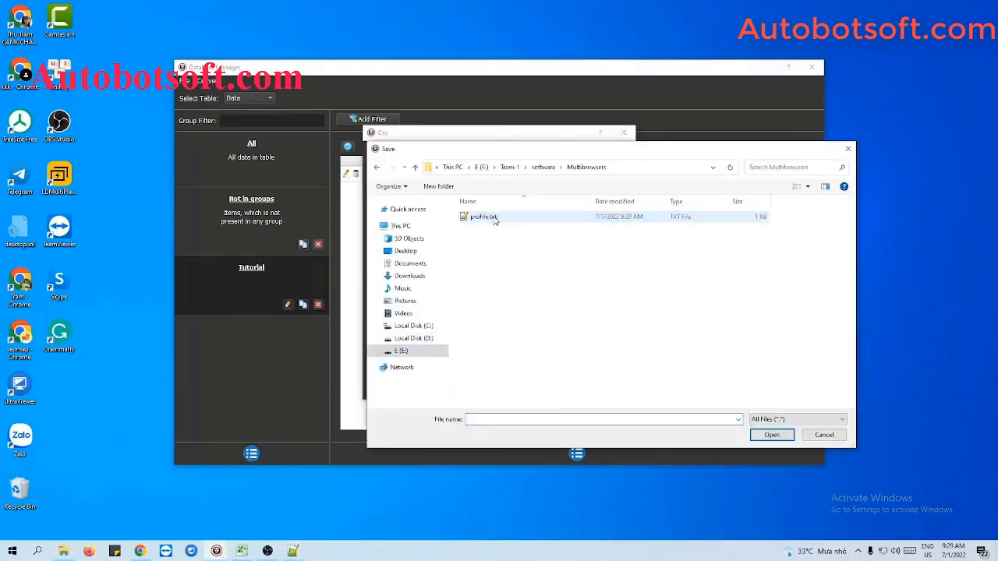
left_click(493, 218)
left_click(772, 436)
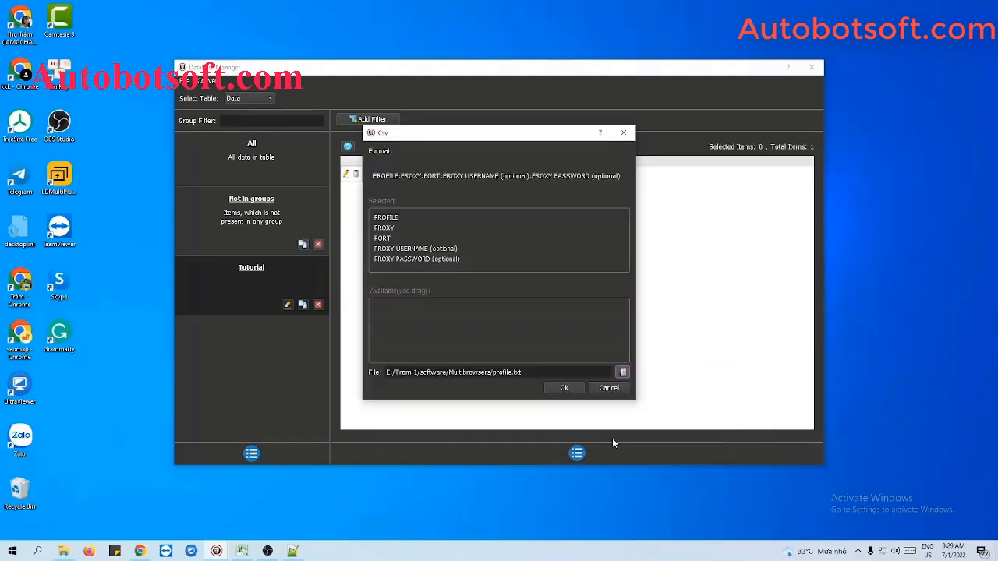
left_click(564, 388)
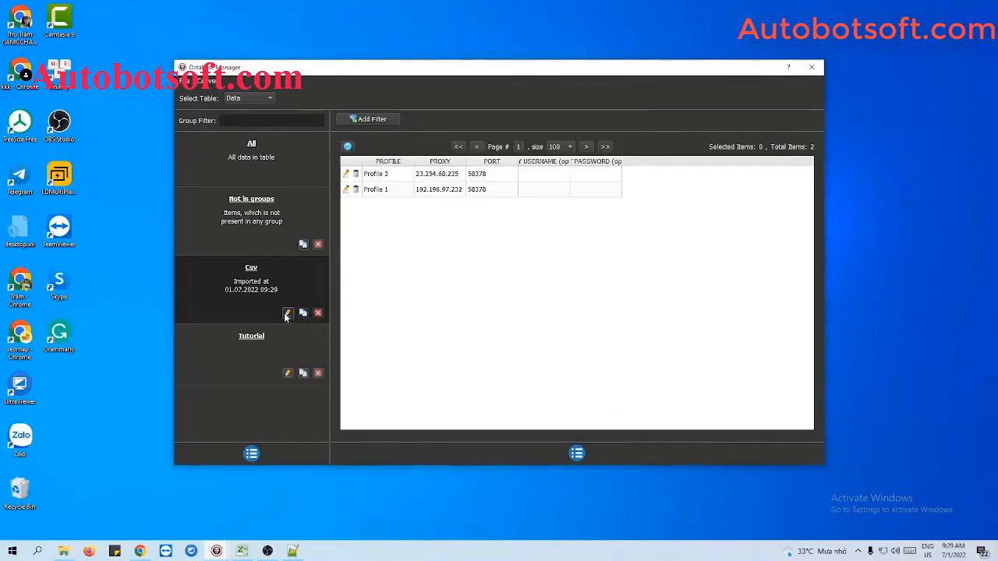
Rename the imported Csv group as Tutorial 2.
left_click(287, 313)
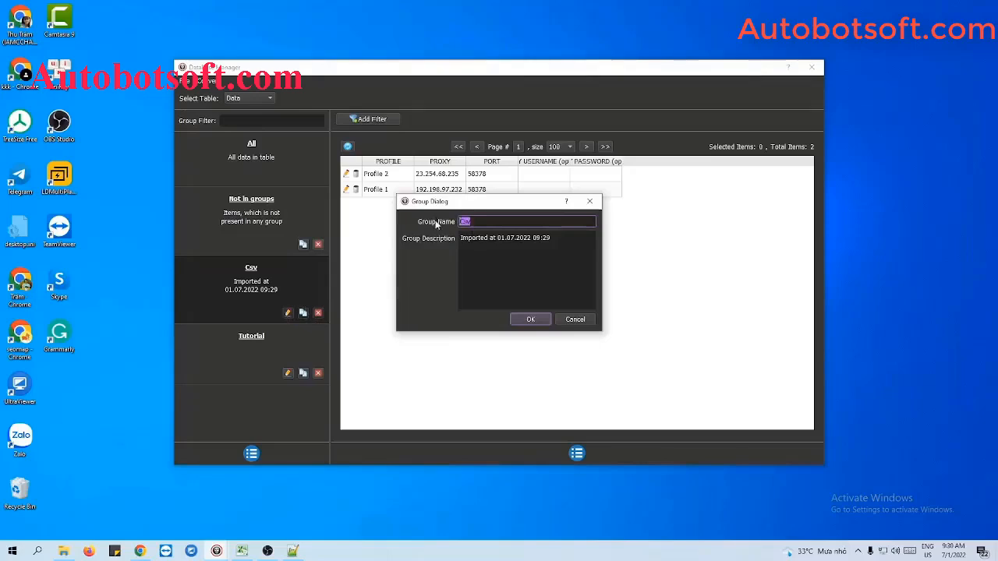
type("Tut")
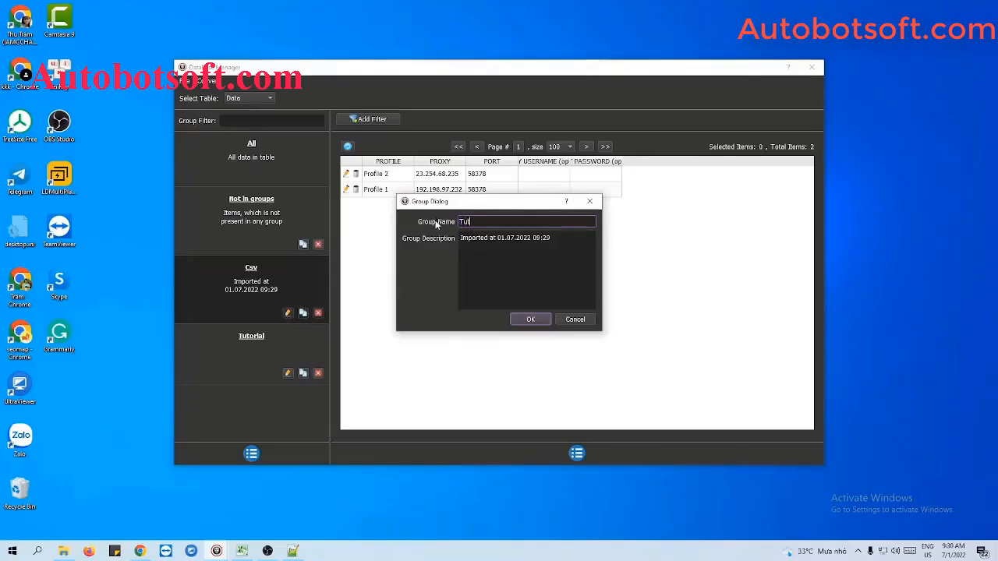
type("orial 2")
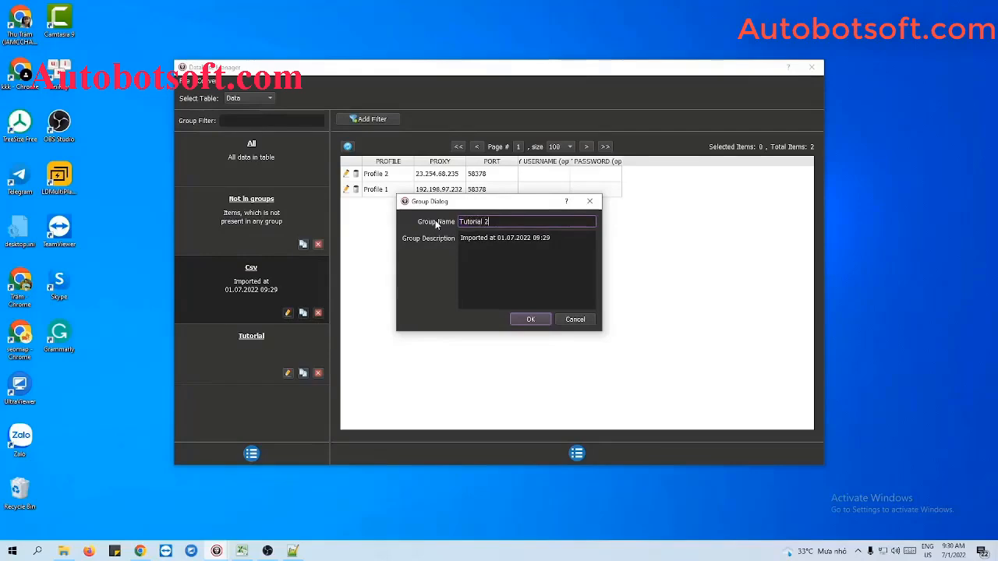
left_click(530, 320)
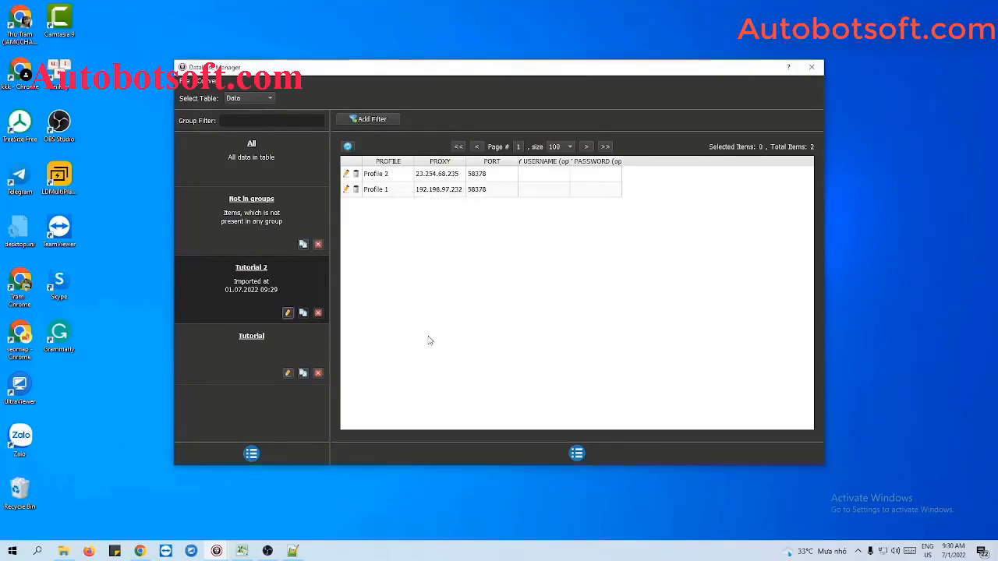
Close the database manager and choose only the Tutorial 2 group as the data source.
left_click(812, 67)
left_click(360, 157)
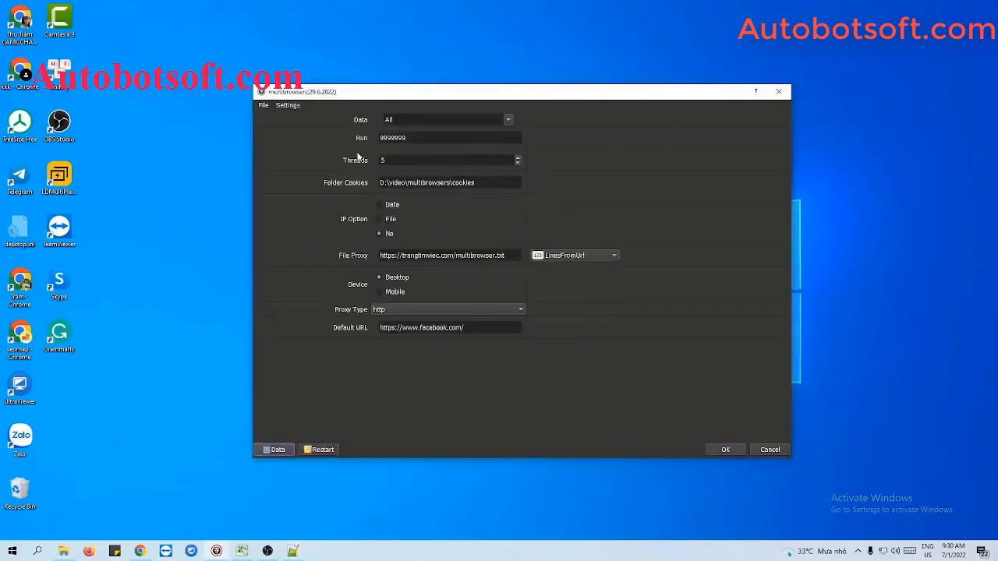
left_click(508, 120)
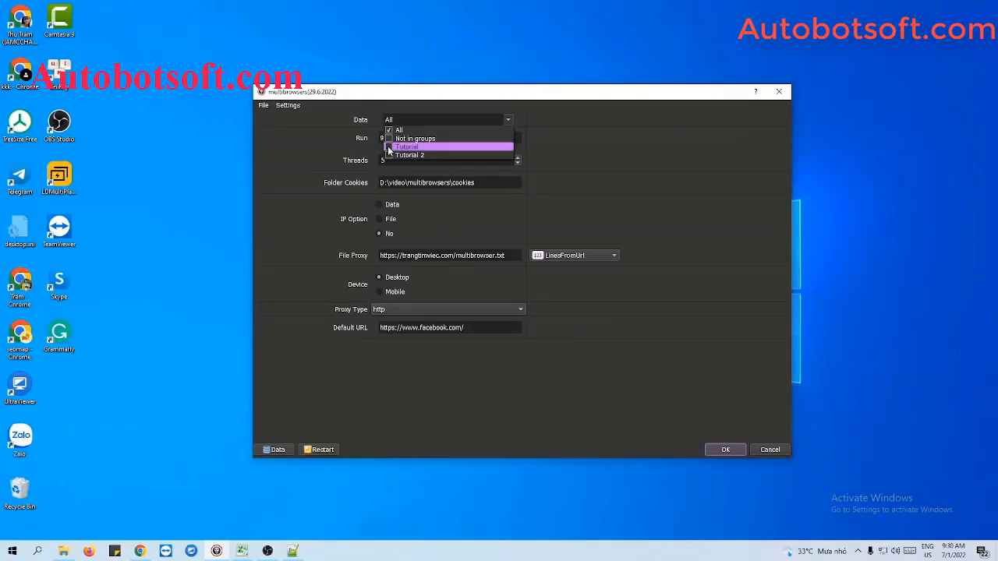
left_click(389, 156)
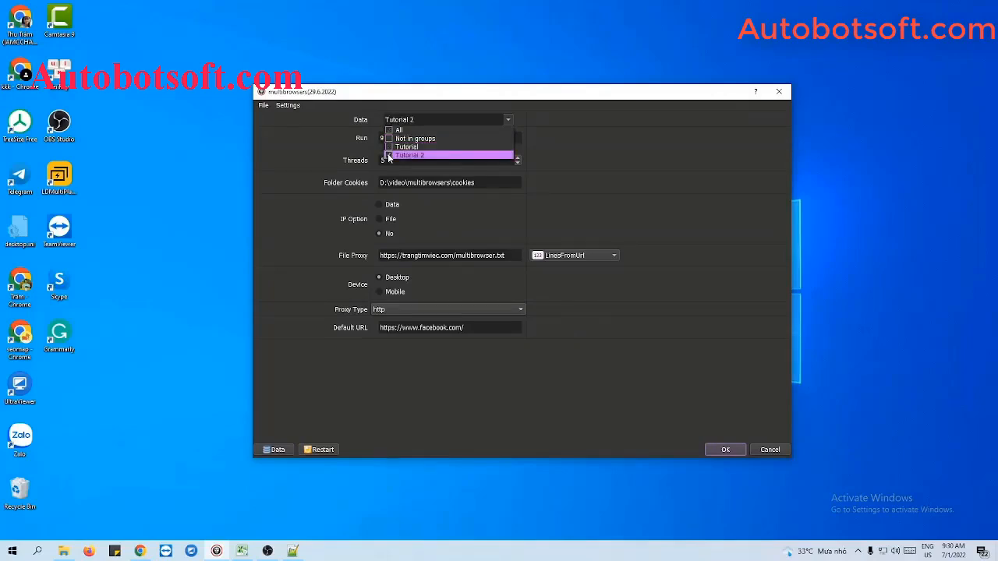
left_click(591, 150)
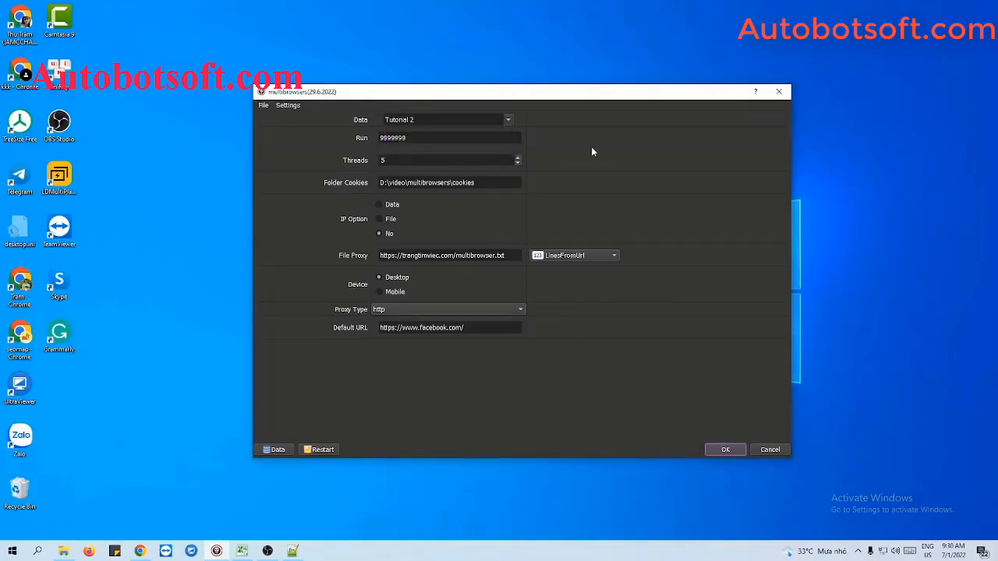
Set the Run value to 1000.
left_click(445, 139)
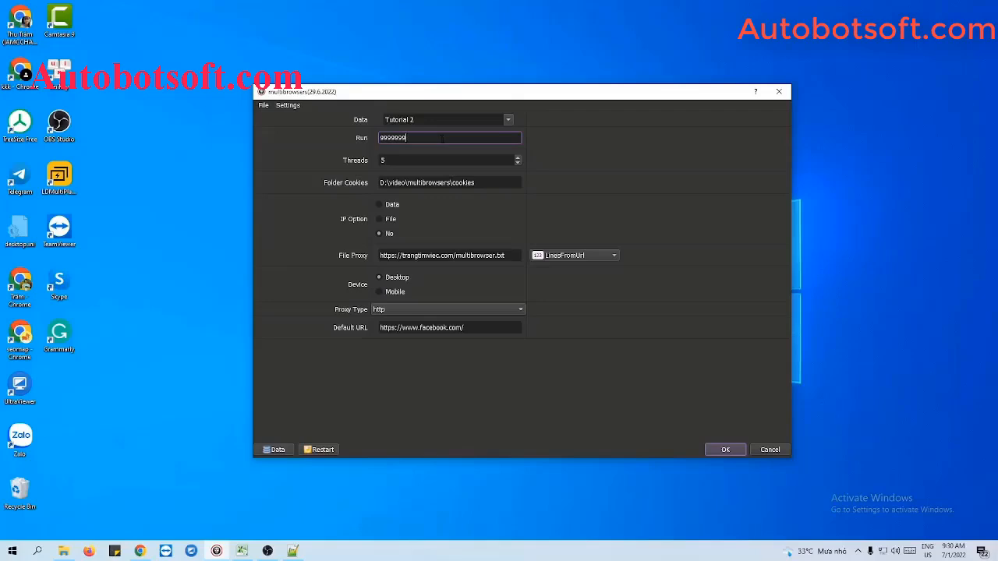
double_click(441, 138)
type("1000")
key("Tab")
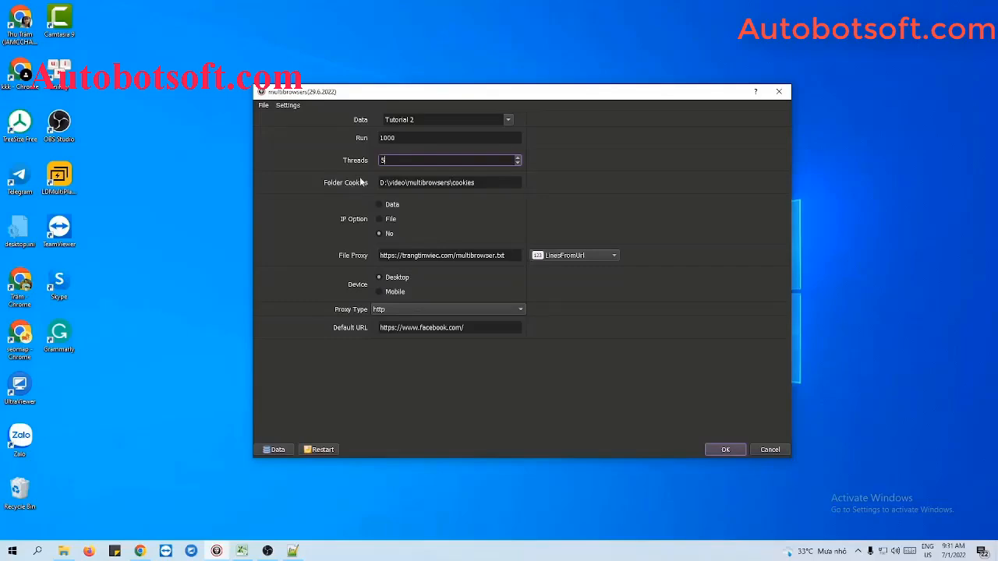
Switch to File Explorer and create a folder named cookies in the Multibrowsers folder.
left_click(63, 552)
right_click(332, 266)
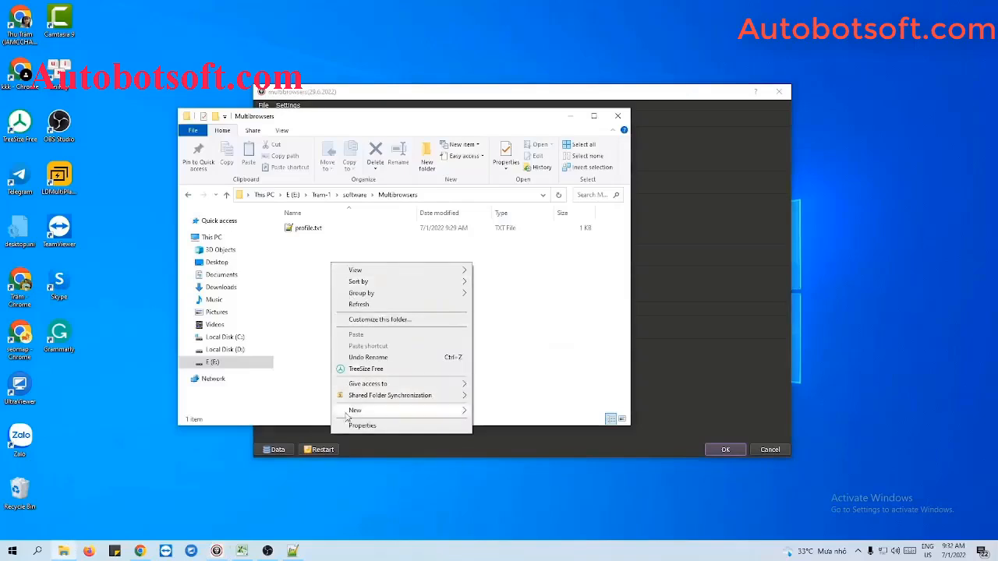
mouse_move(381, 408)
left_click(496, 411)
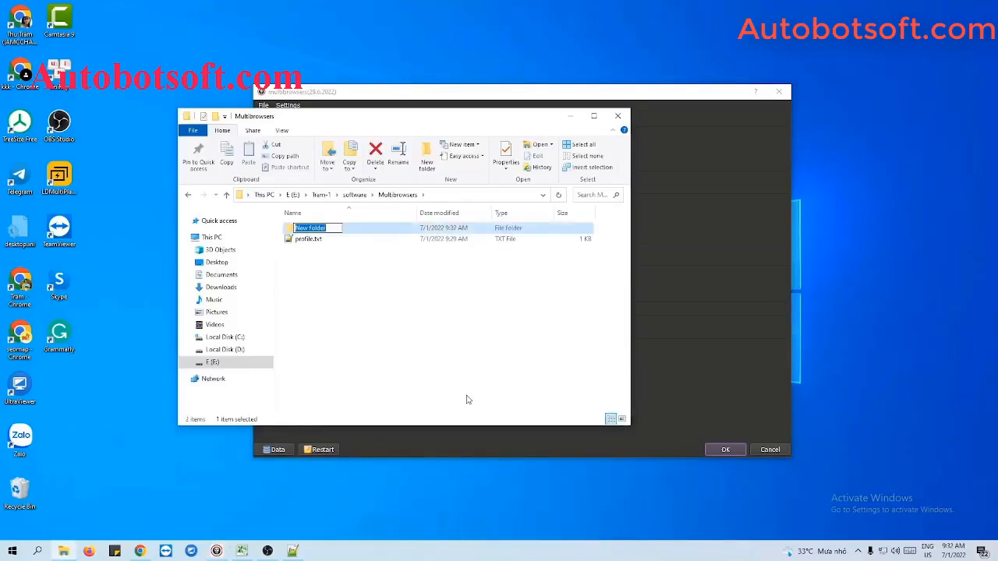
type("cookies")
key("Return")
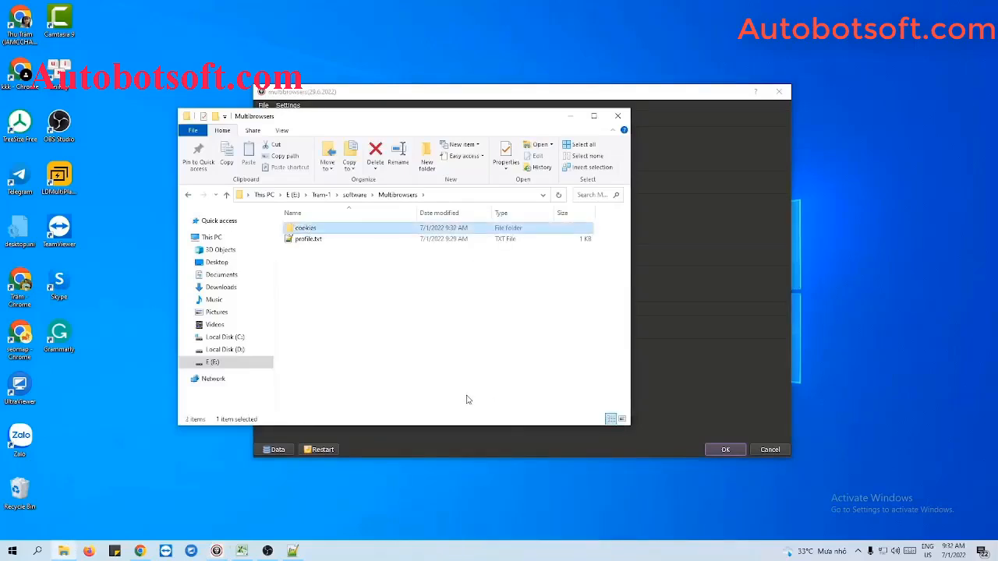
Copy the new cookies folder's path and set it as Folder Cookies in multibrowsers.
double_click(359, 229)
left_click(476, 196)
key("ctrl+c")
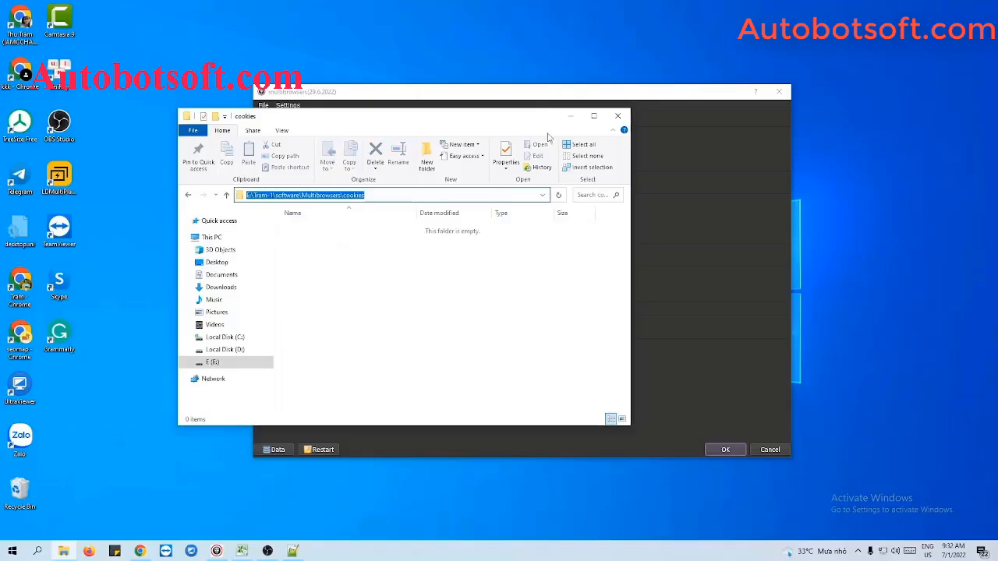
left_click(571, 117)
double_click(510, 181)
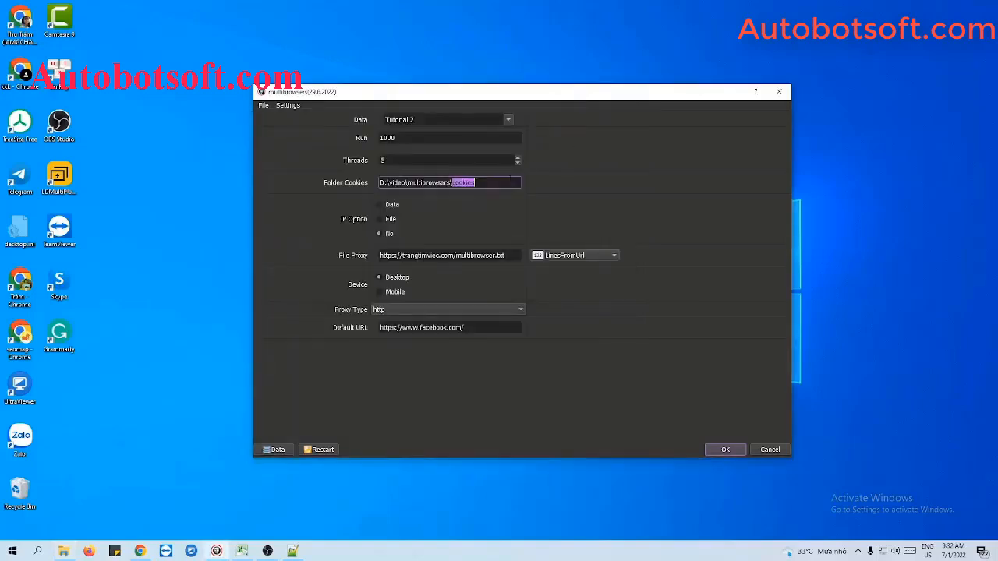
key("ctrl+a")
key("ctrl+v")
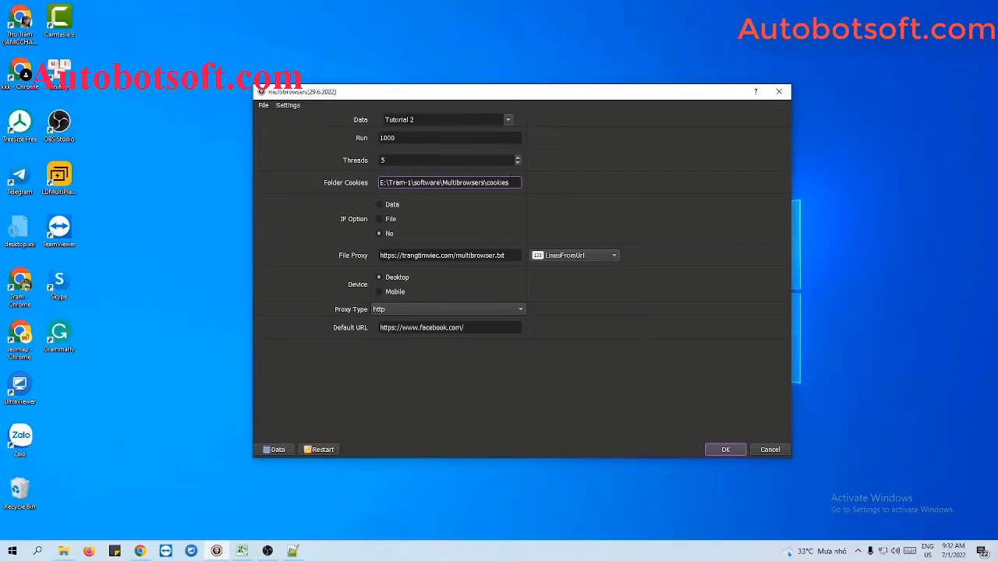
Set the IP option to Data and look over the stored profile proxies in the database manager.
left_click(478, 203)
left_click(379, 205)
left_click(273, 450)
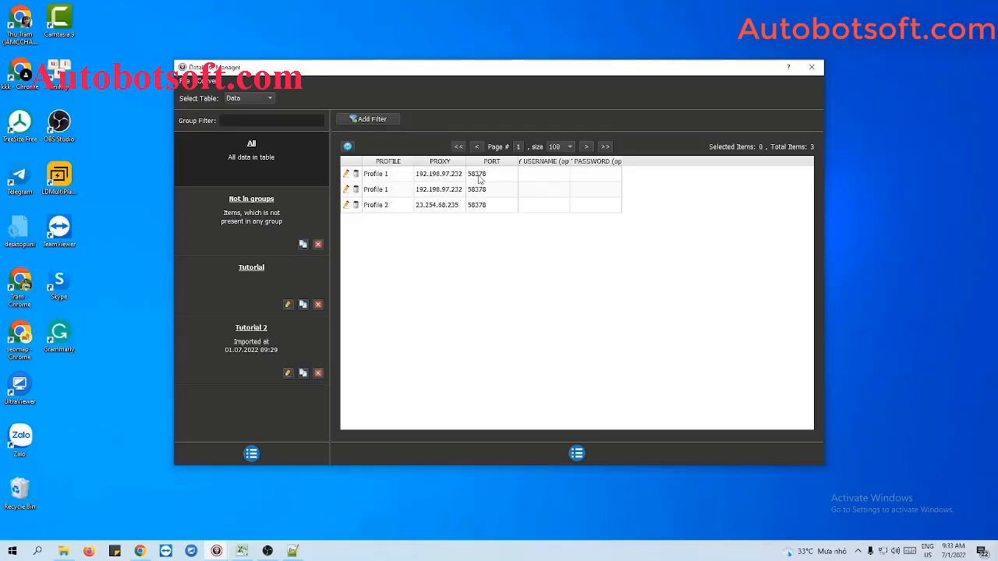
left_click(819, 67)
Set the IP option to File and the File Proxy source to LinesFromFile.
left_click(379, 220)
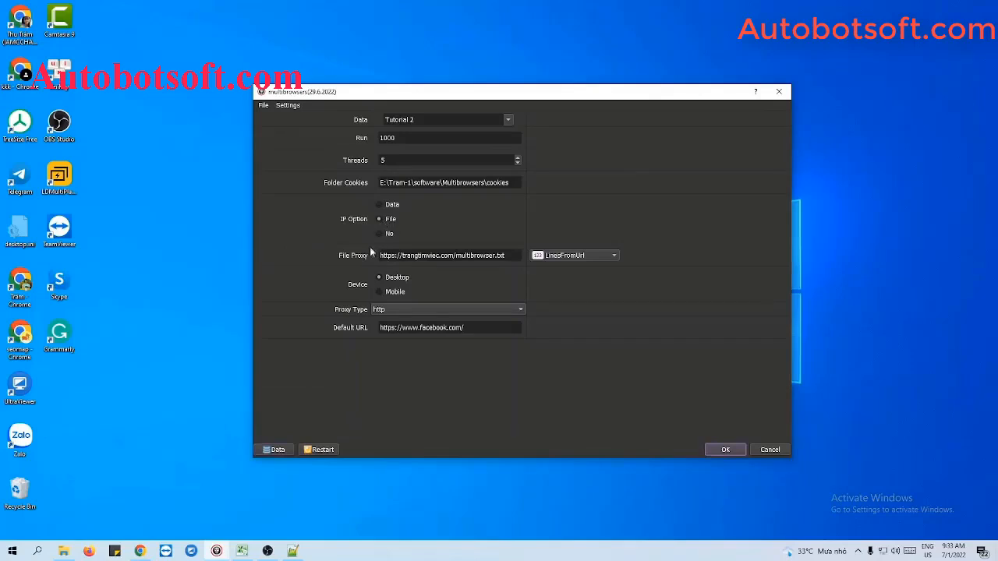
left_click(561, 259)
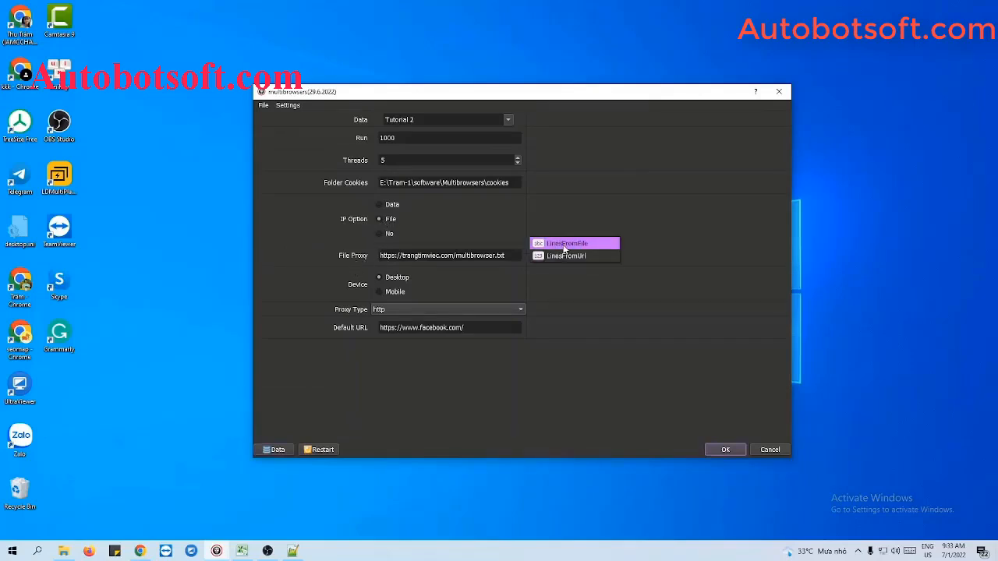
left_click(564, 244)
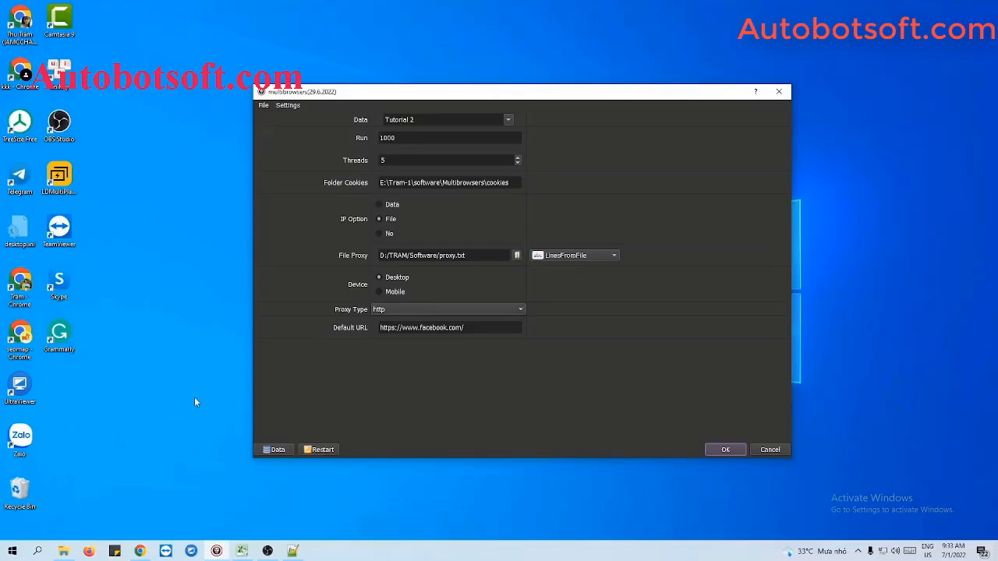
Switch to File Explorer and create a text file named proxy.txt in the Multibrowsers folder.
left_click(63, 551)
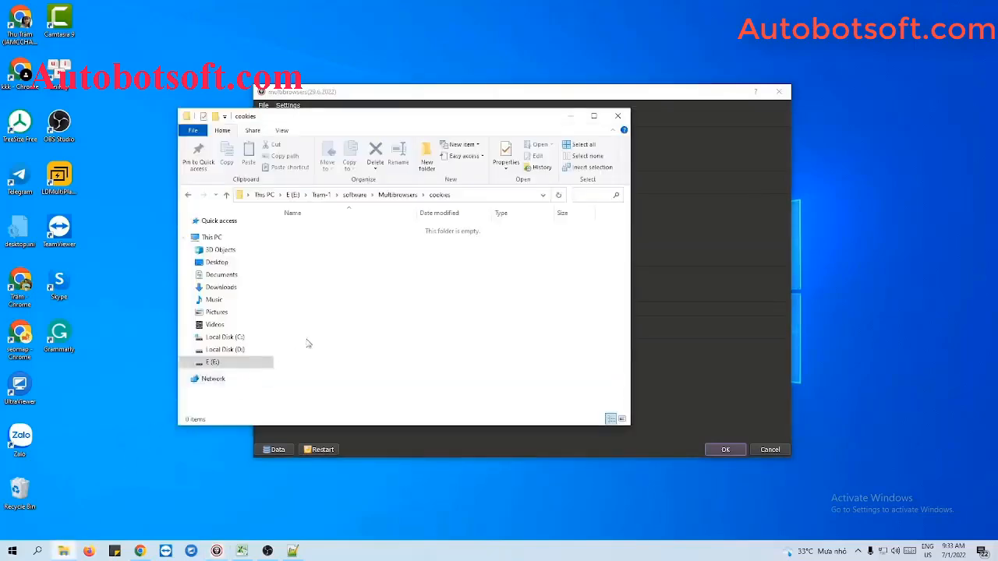
left_click(227, 195)
right_click(329, 277)
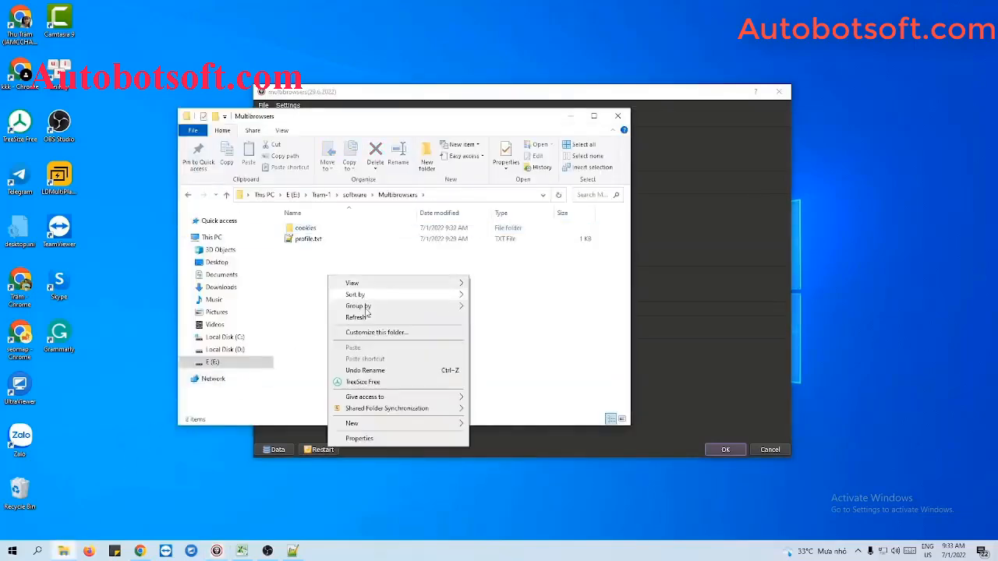
mouse_move(352, 423)
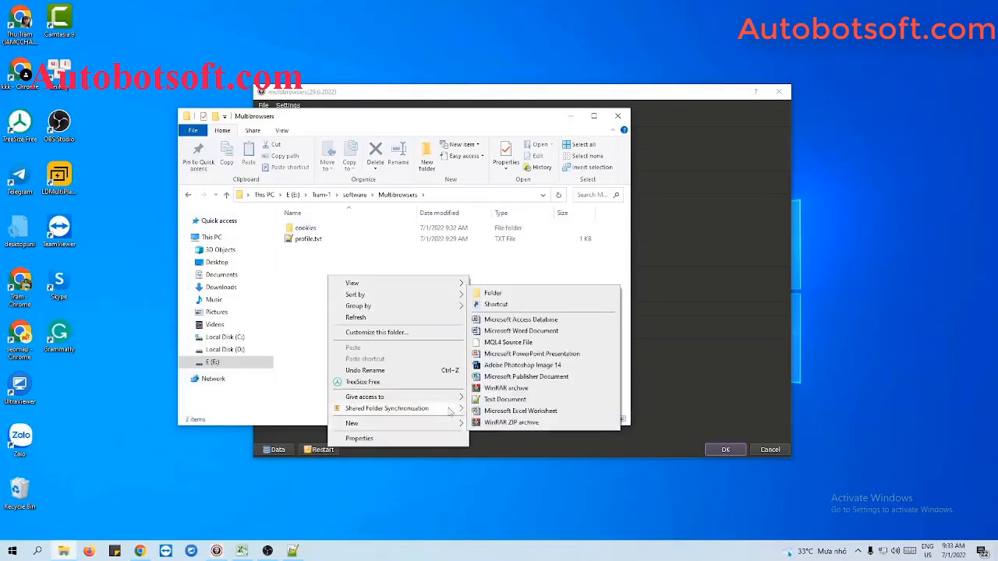
left_click(488, 400)
type("proxy")
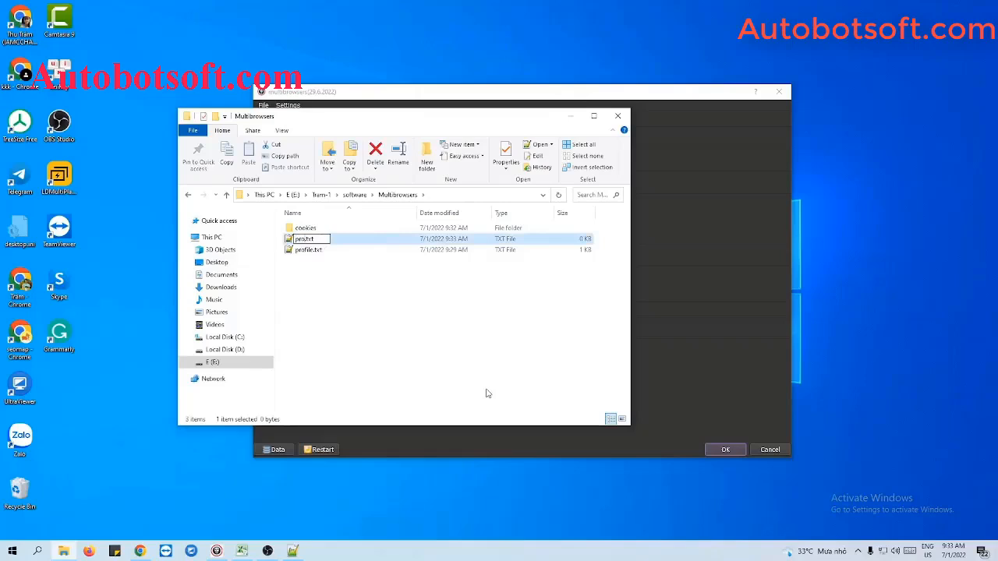
key("Return")
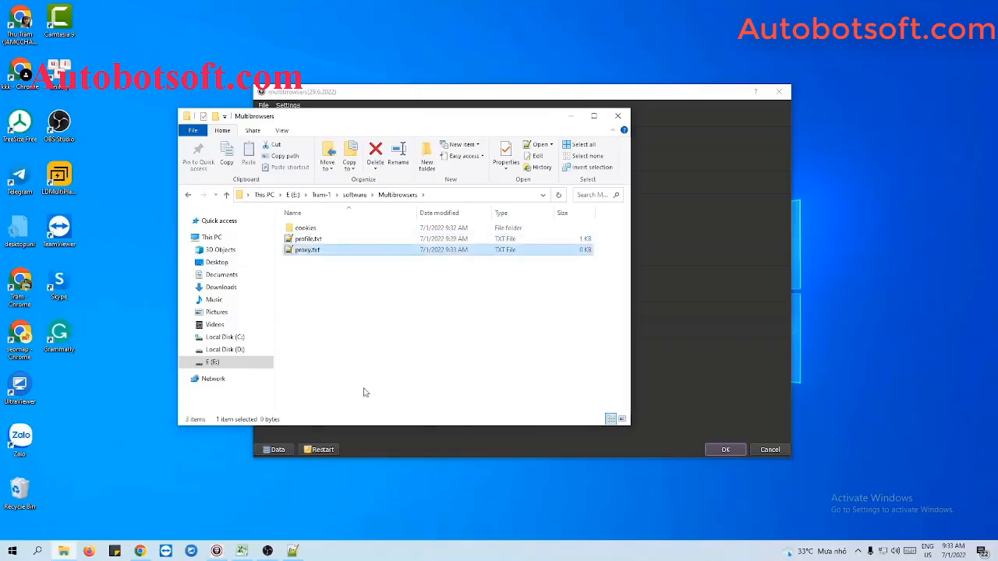
Open proxy.txt in Notepad++, paste the proxy list without its trailing blank line, and save the file.
double_click(250, 250)
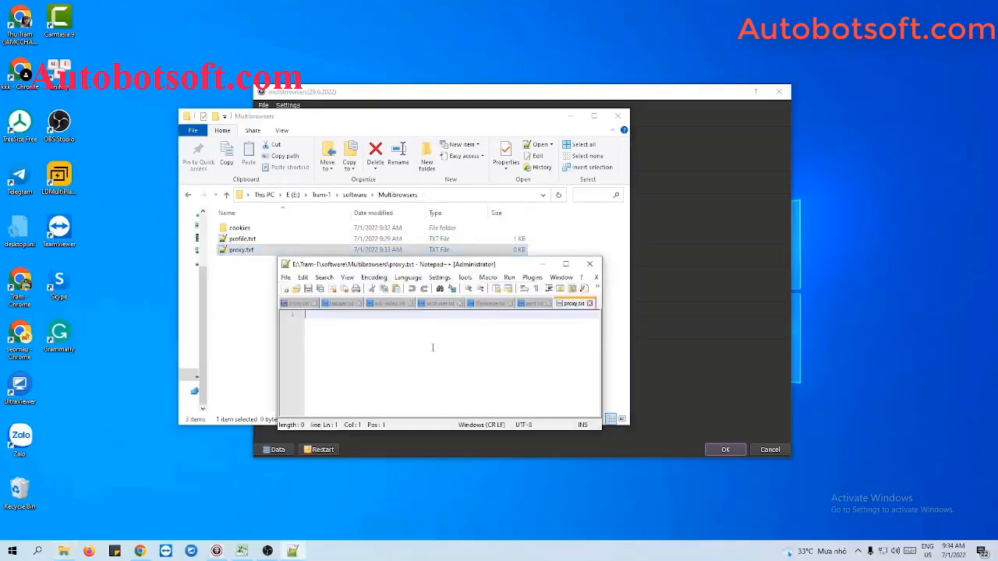
left_click(571, 116)
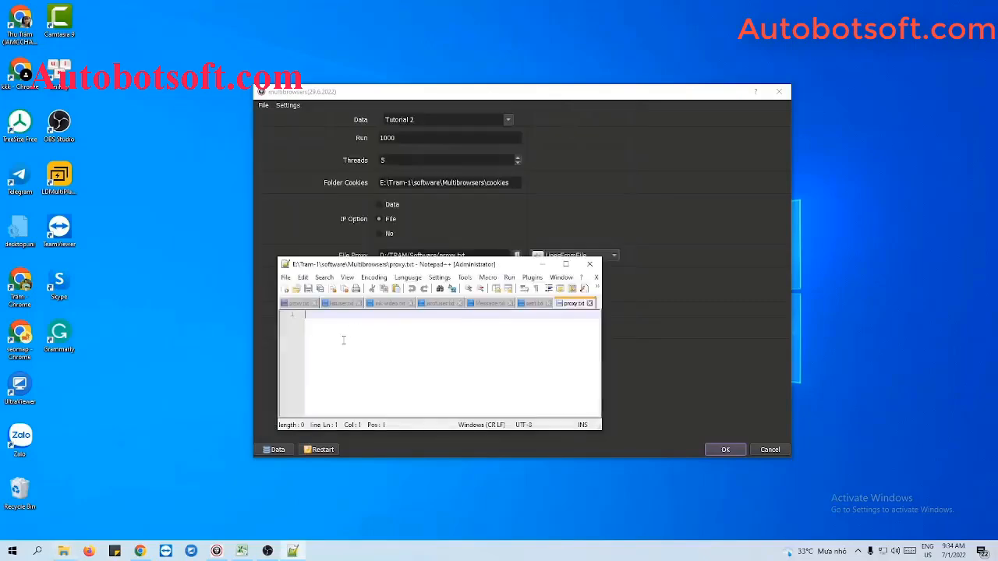
key("ctrl+v")
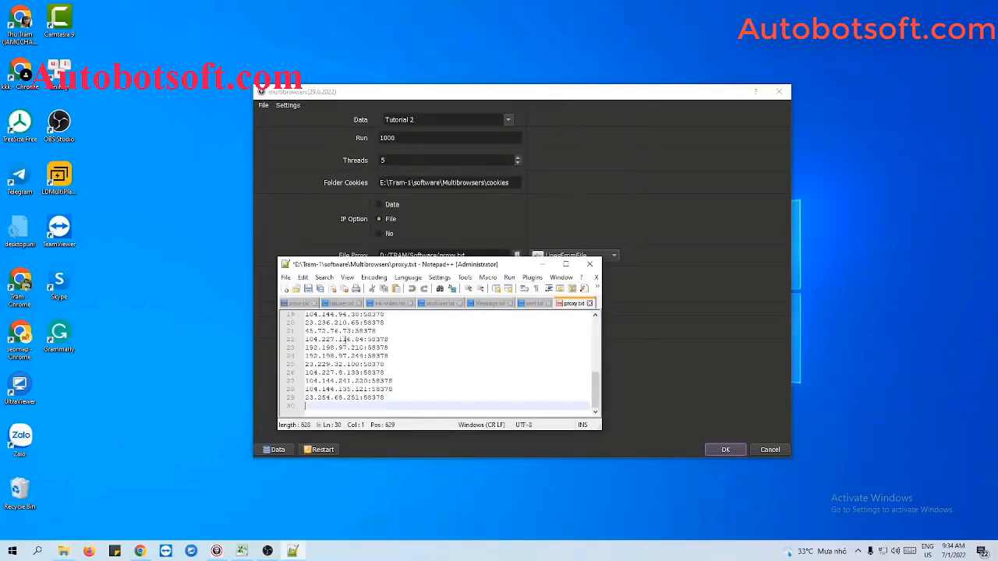
key("BackSpace")
left_click(308, 288)
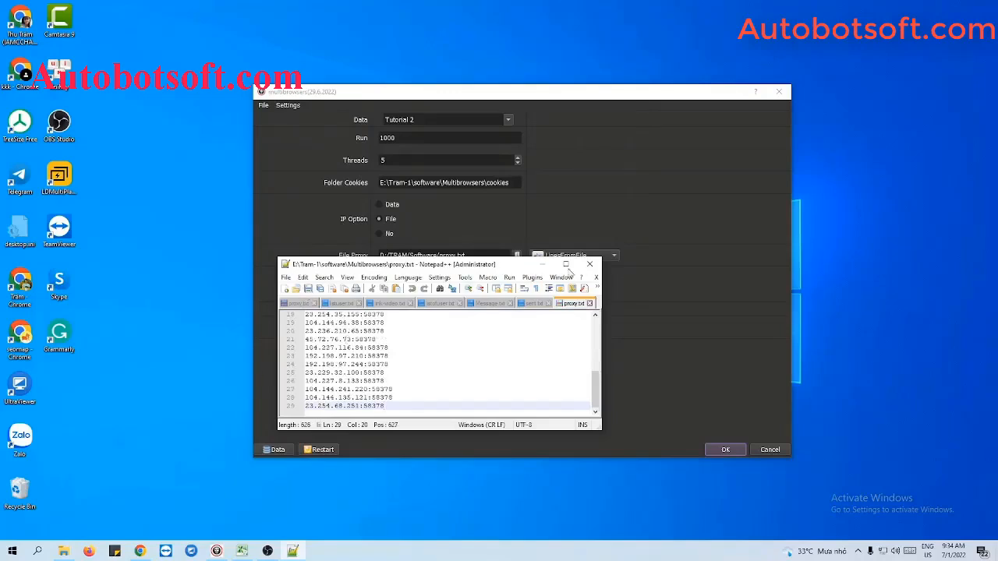
left_click(549, 264)
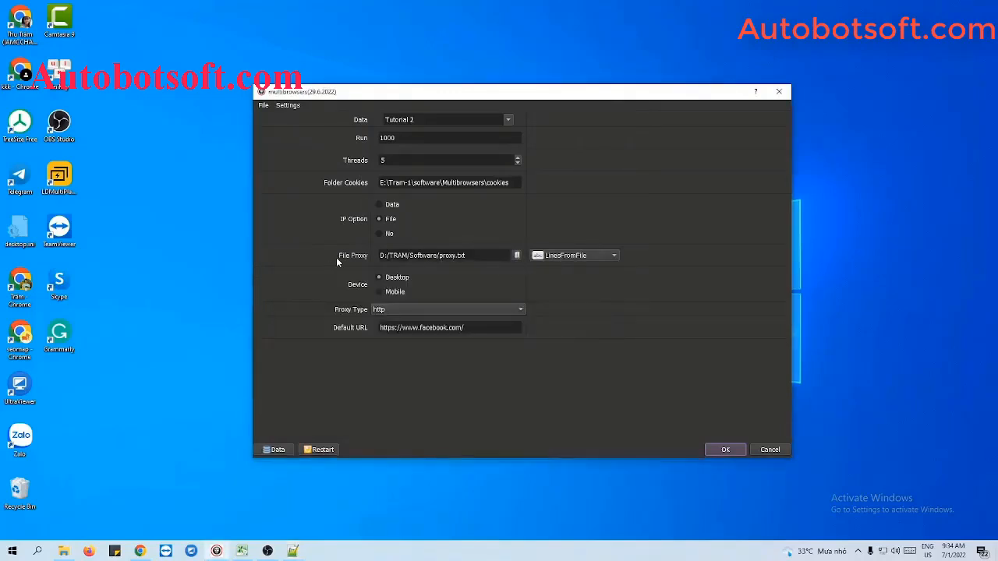
Load proxy.txt from the Multibrowsers folder as the File Proxy.
left_click(516, 255)
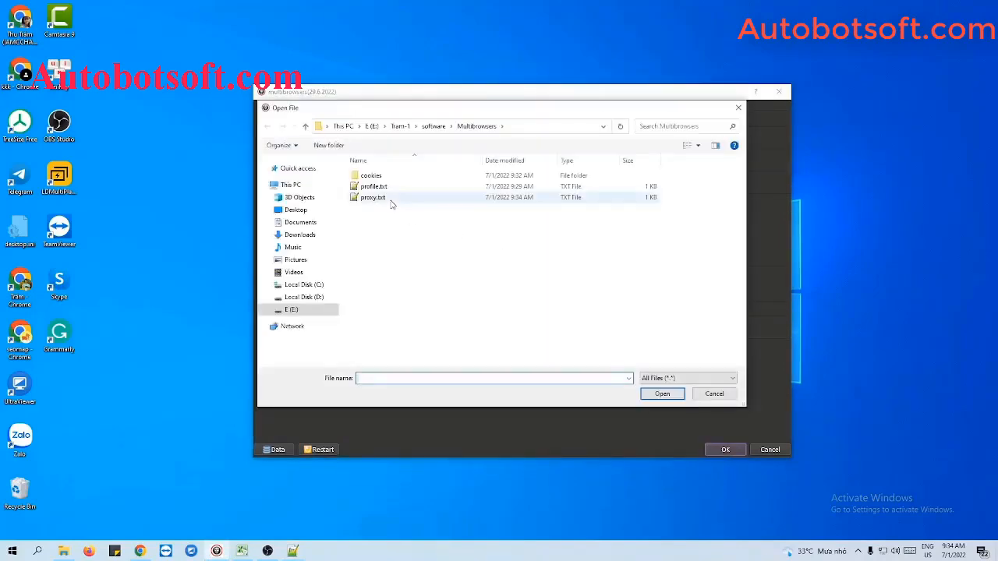
left_click(413, 199)
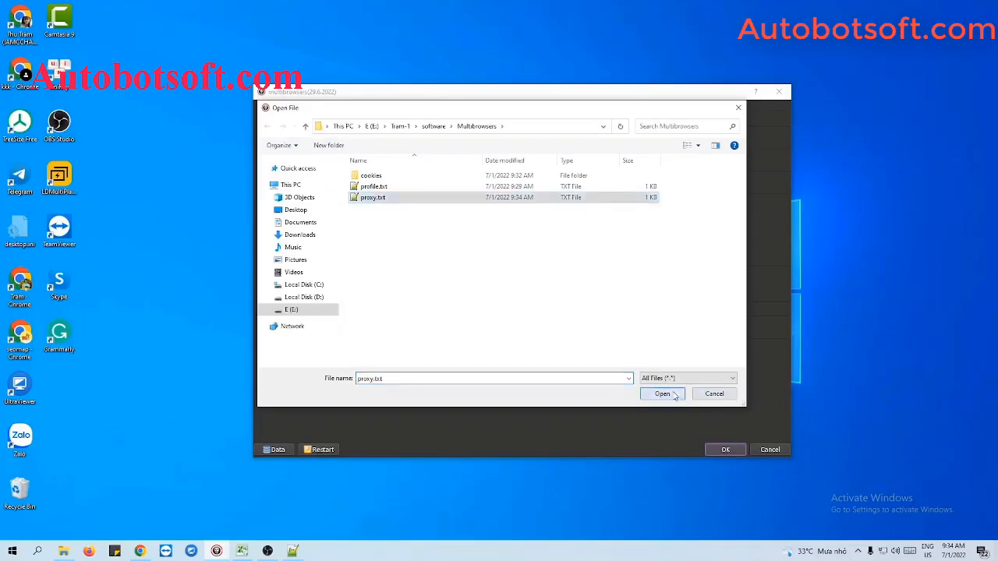
left_click(654, 394)
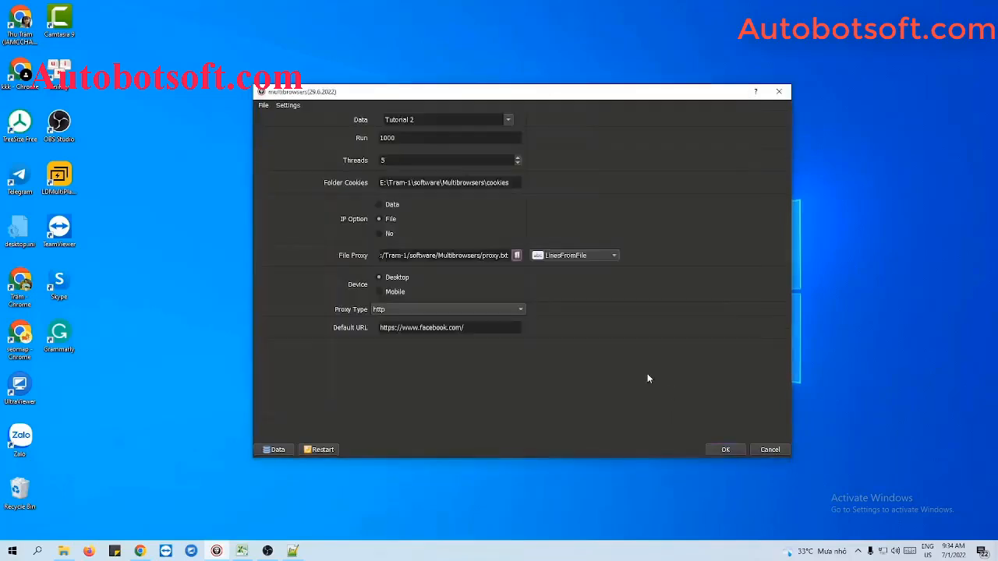
Switch the File Proxy source to LinesFromUrl and set the IP Option to Data.
left_click(563, 259)
left_click(565, 269)
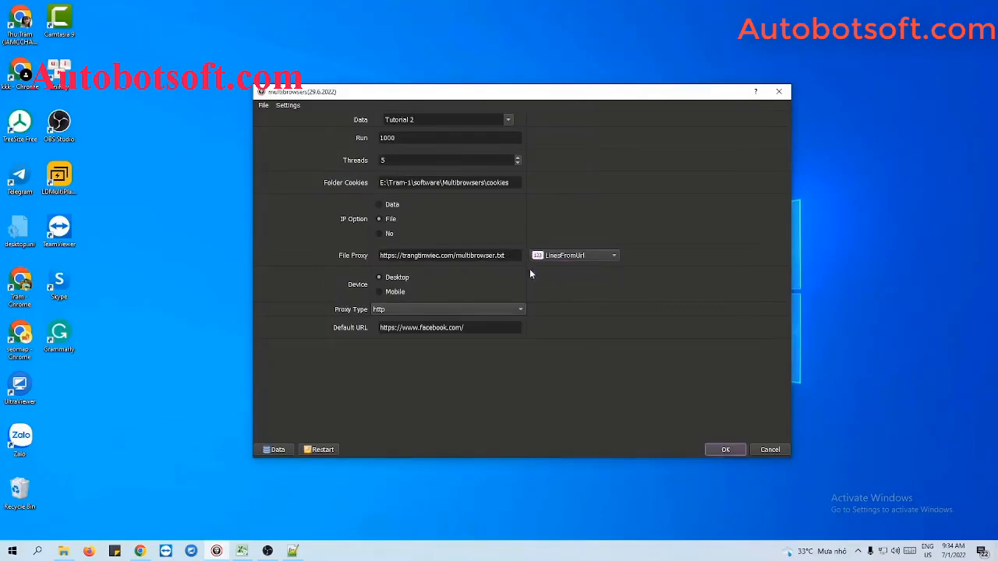
left_click_drag(506, 255, 380, 255)
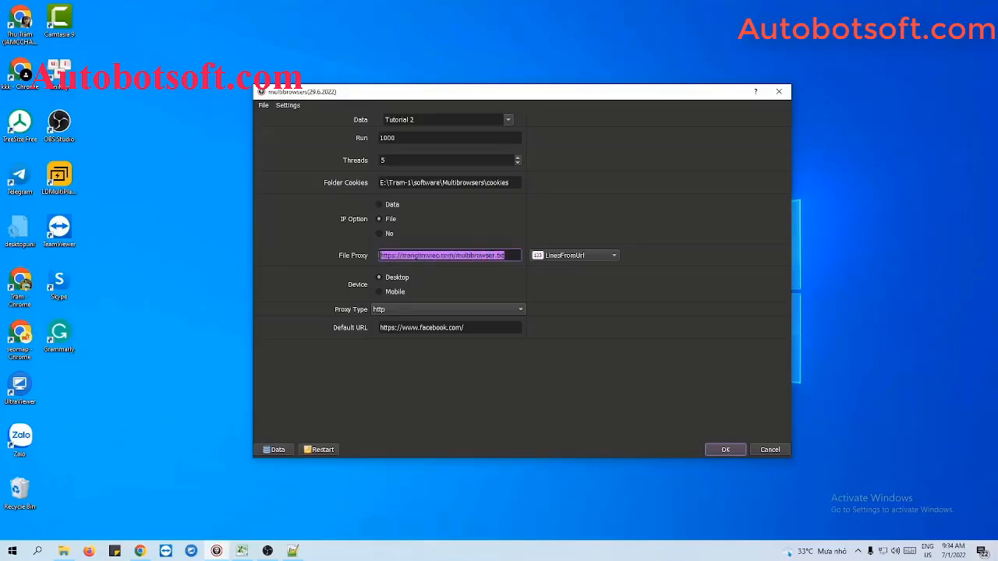
left_click(507, 255)
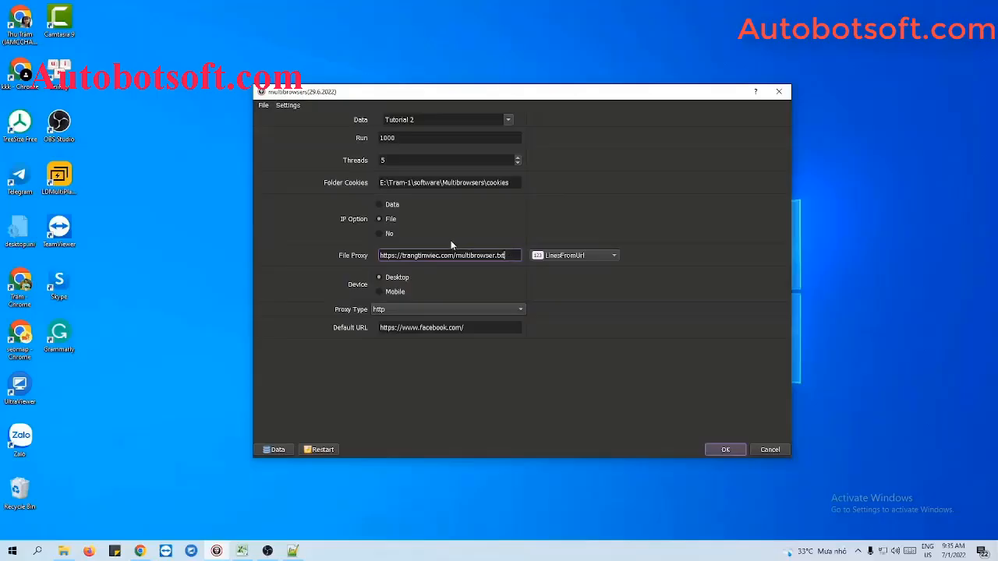
left_click(380, 234)
left_click(379, 204)
left_click(412, 328)
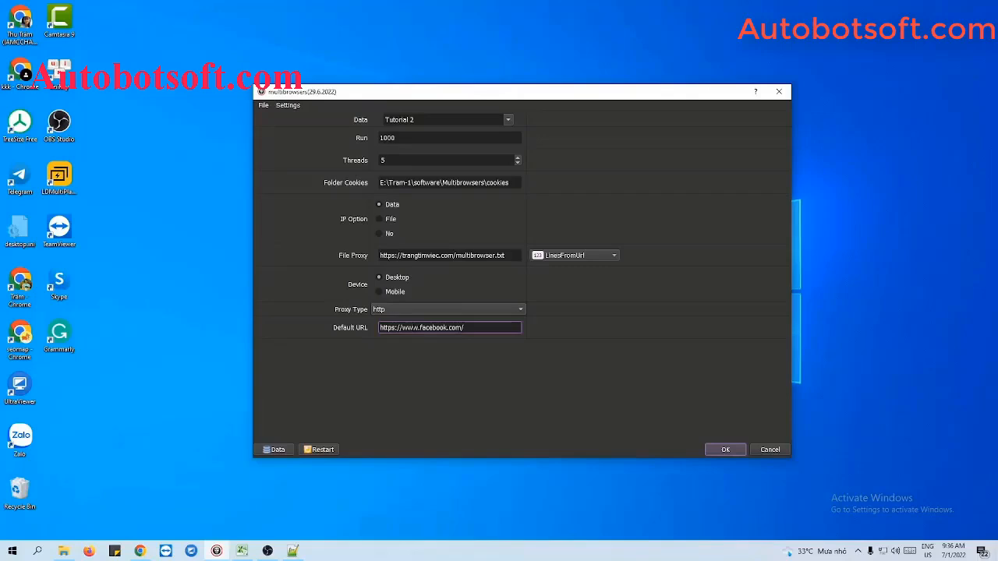
left_click_drag(465, 327, 376, 330)
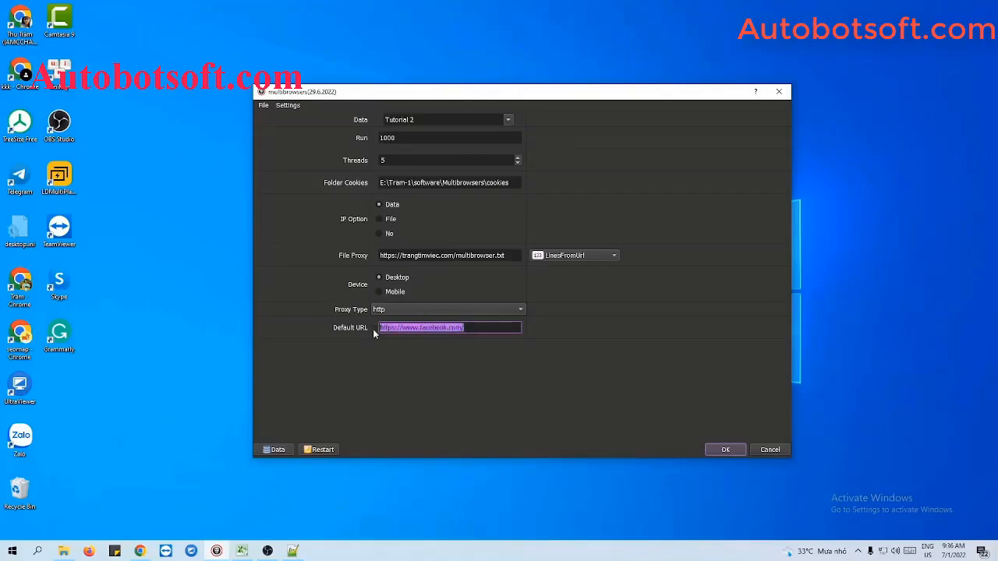
left_click(473, 327)
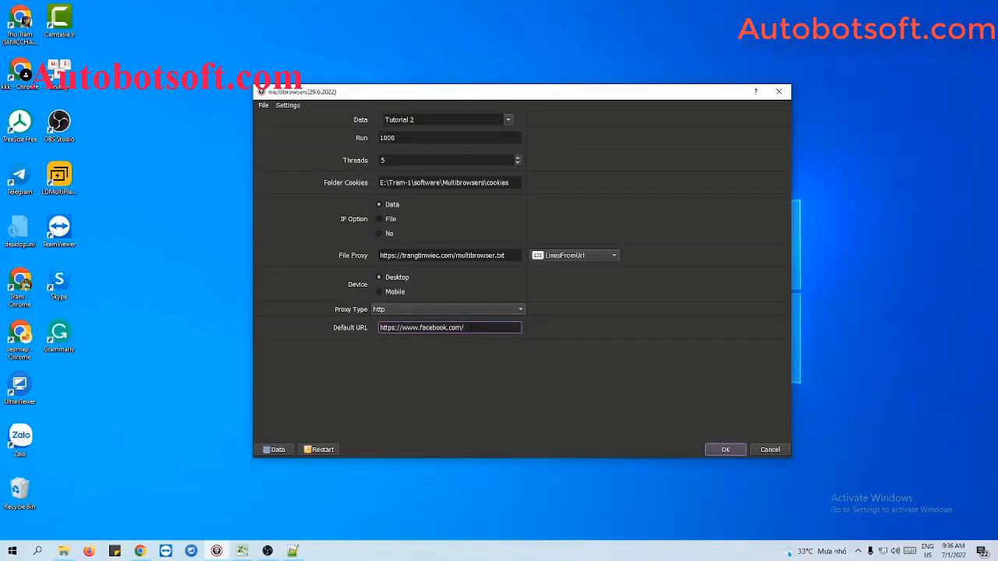
left_click_drag(471, 327, 449, 327)
left_click(468, 327)
Switch to Chrome, search for browserleaks, open the BrowserLeaks site and copy its address.
left_click(139, 551)
left_click(120, 25)
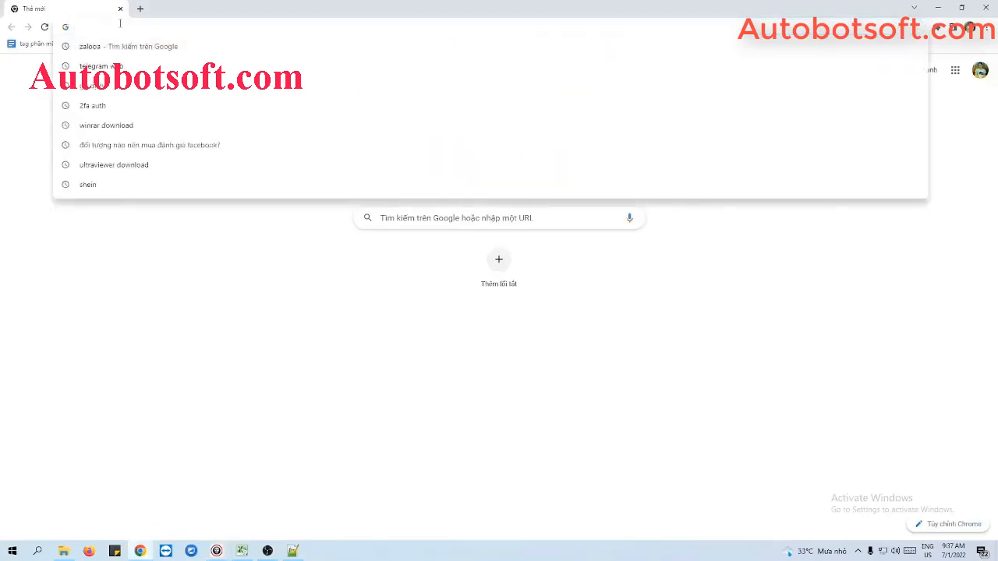
type("br")
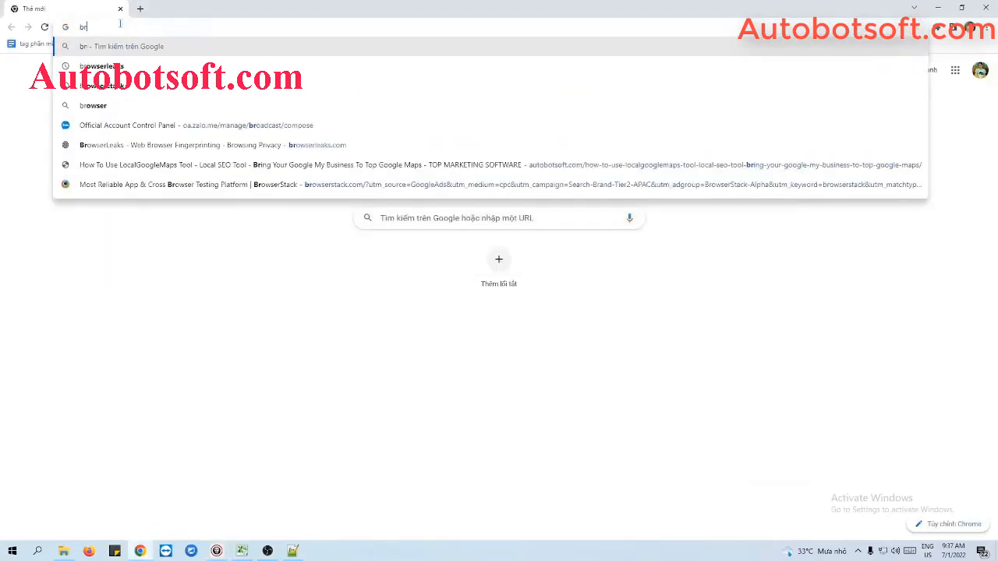
type("owserleaks")
key("Return")
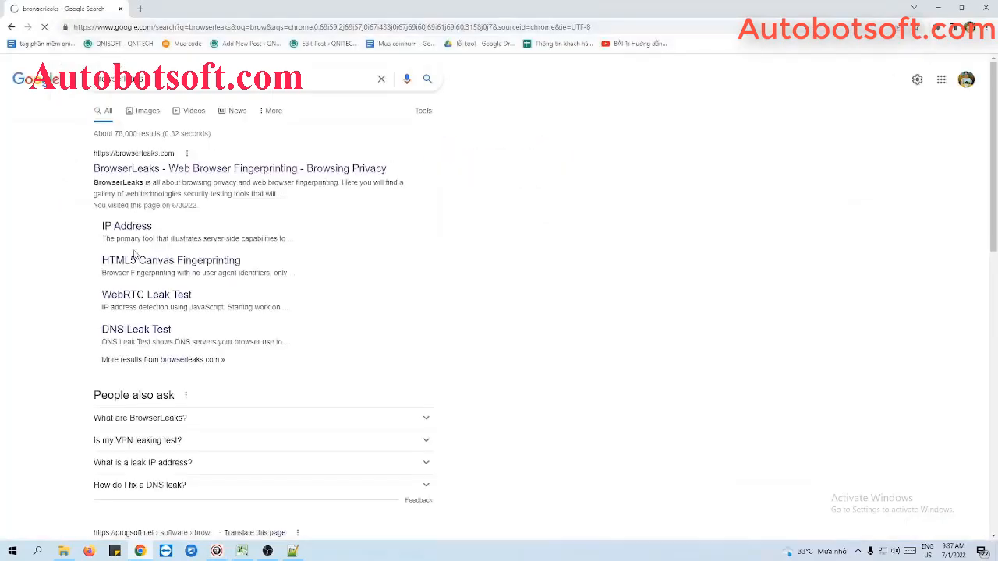
left_click(188, 170)
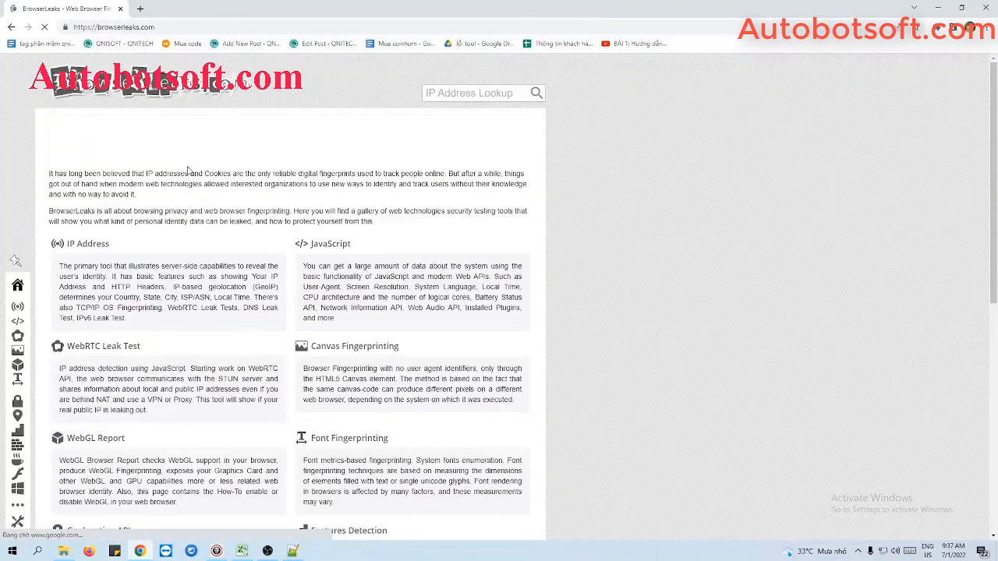
left_click(188, 27)
key("ctrl+c")
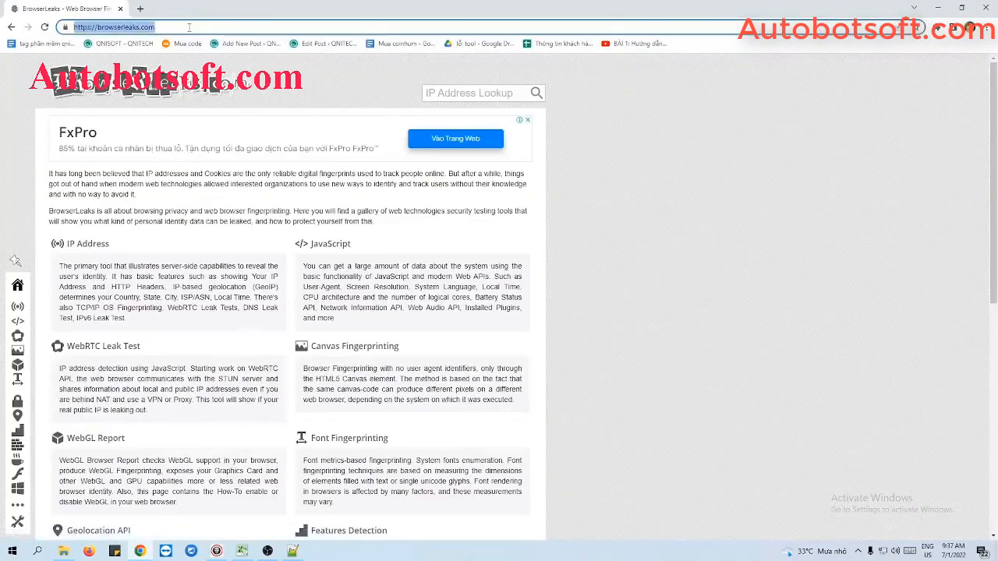
left_click(938, 7)
left_click_drag(468, 328, 368, 331)
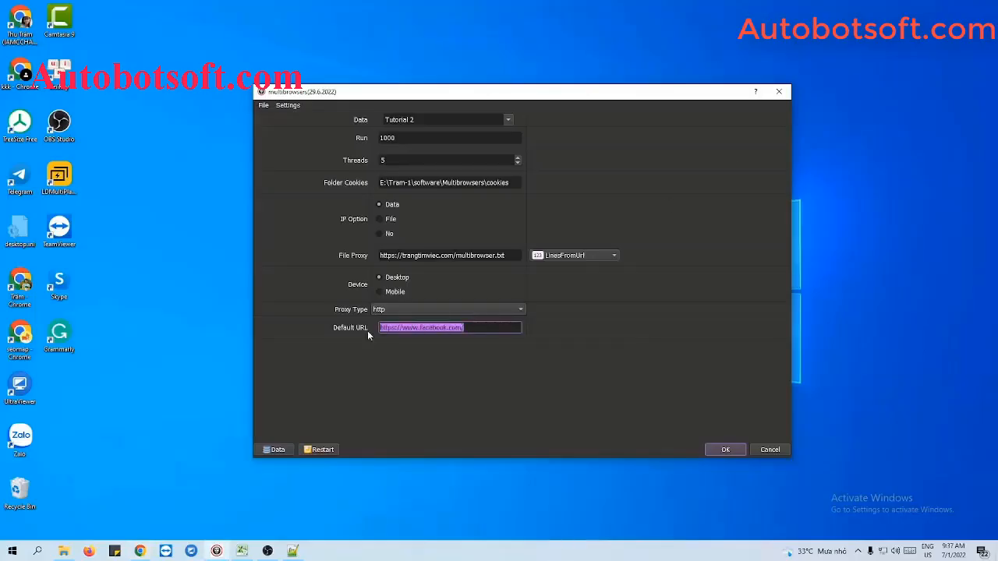
key("ctrl+v")
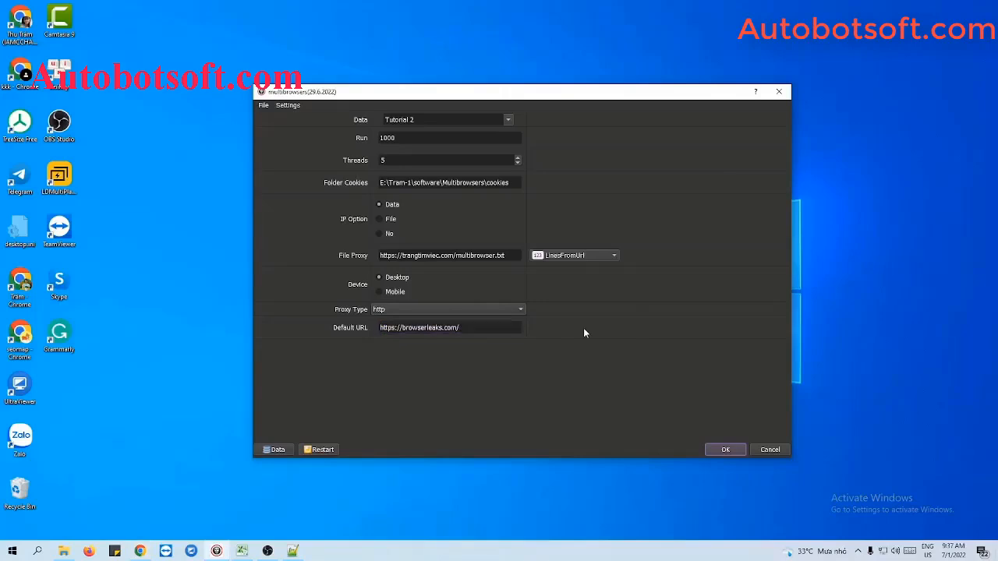
left_click(726, 451)
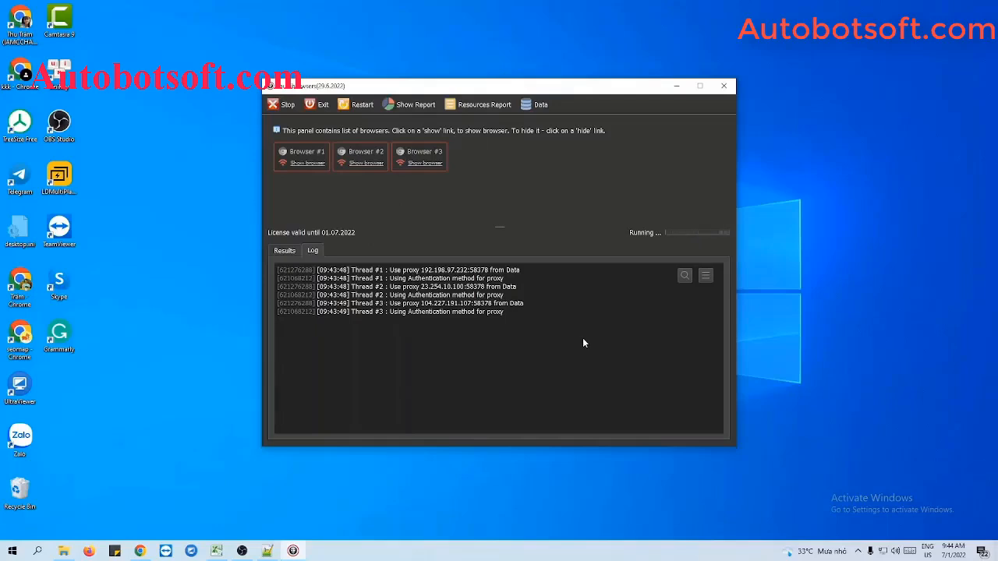
Show the windows of Browser #1, Browser #2 and Browser #3.
left_click(306, 163)
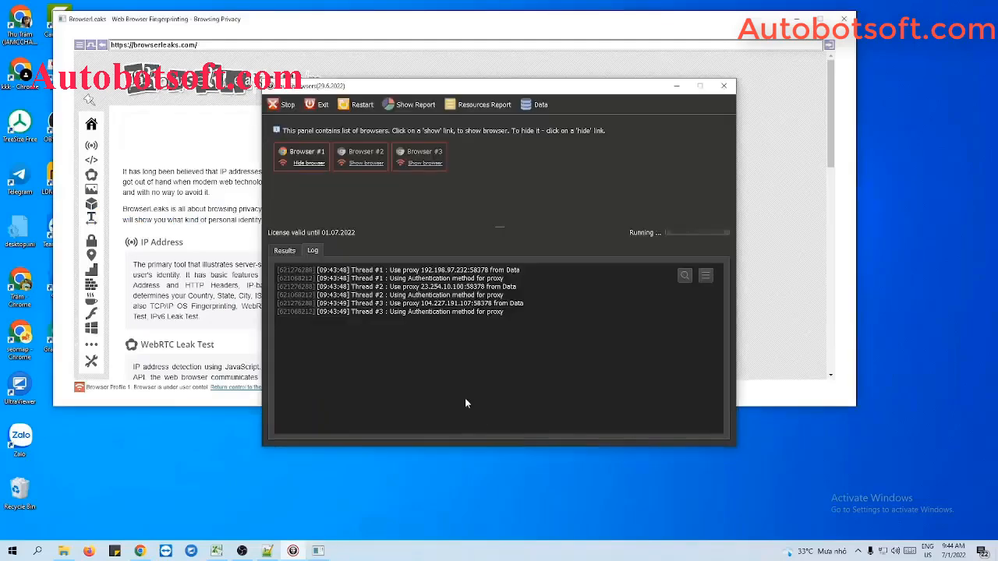
left_click(366, 163)
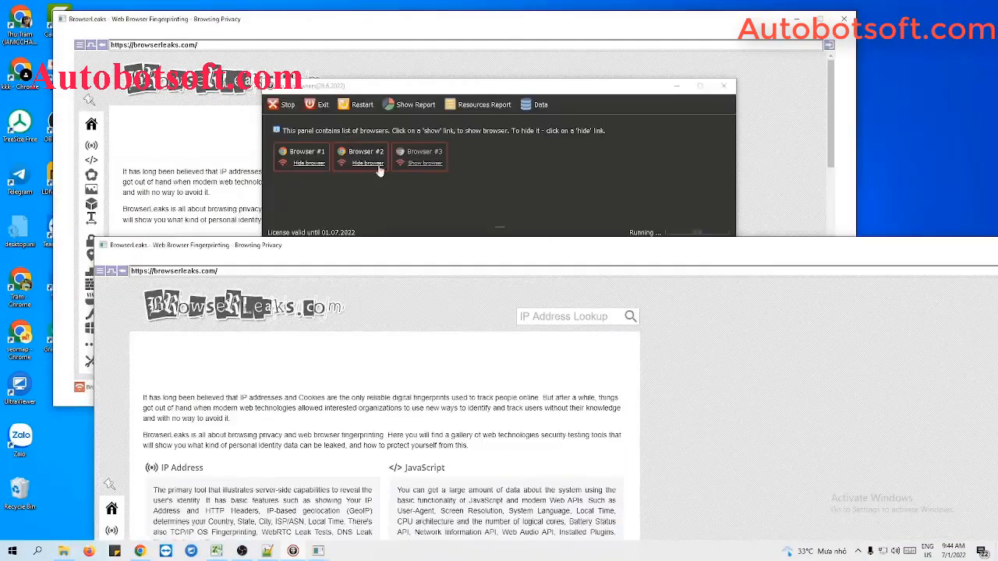
left_click(425, 163)
Arrange all open windows side by side and widen the Browser Profile 1 and Browser Profile 3 windows.
right_click(586, 552)
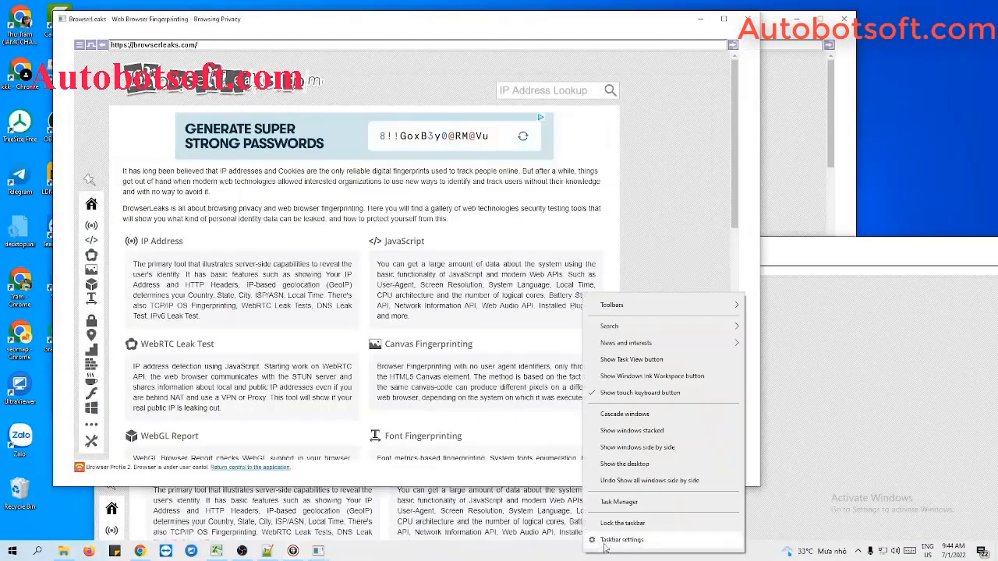
left_click(657, 453)
left_click_drag(662, 443, 982, 442)
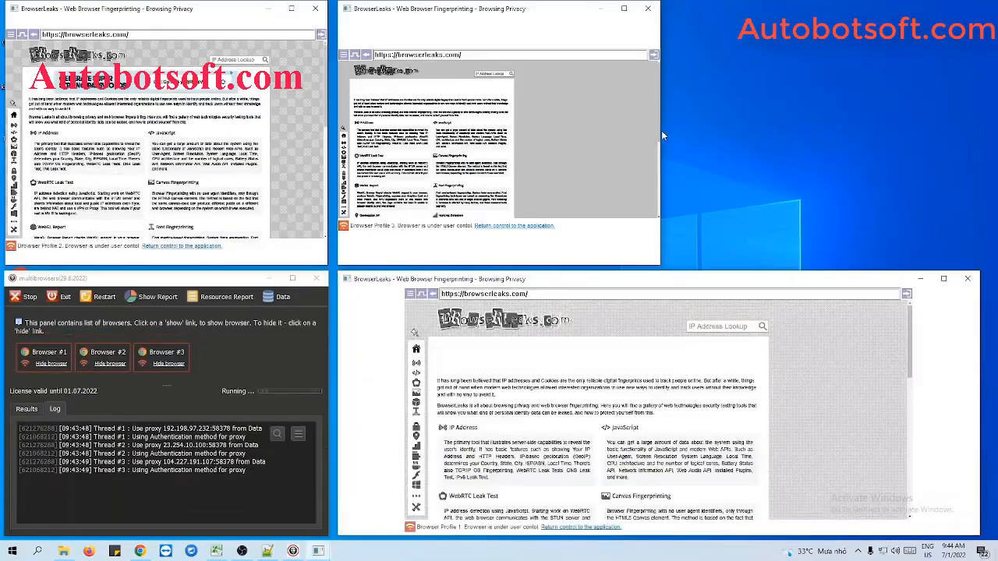
left_click_drag(661, 133, 976, 152)
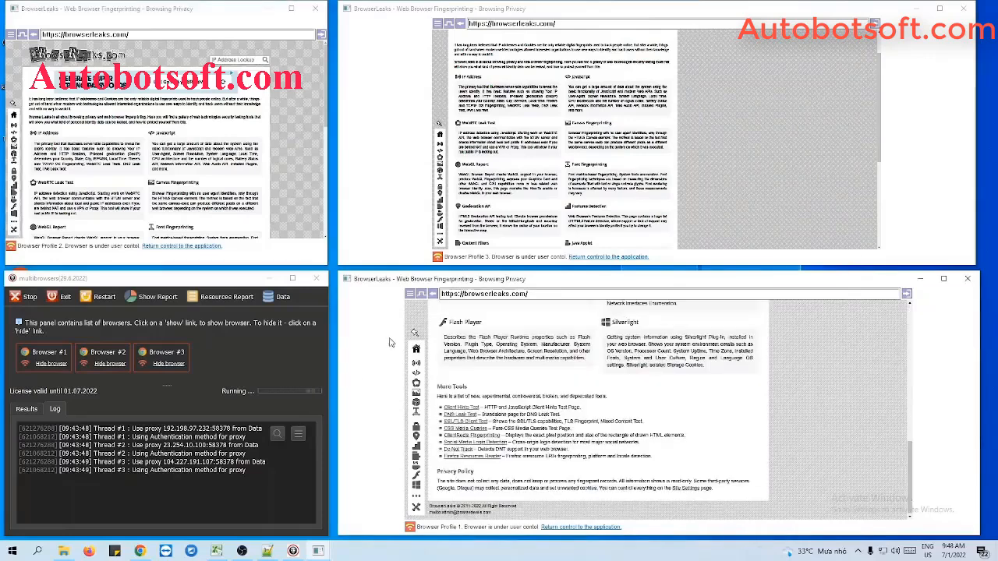
Switch to Chrome, open whatismyproxy.com and copy the page address.
mouse_move(416, 346)
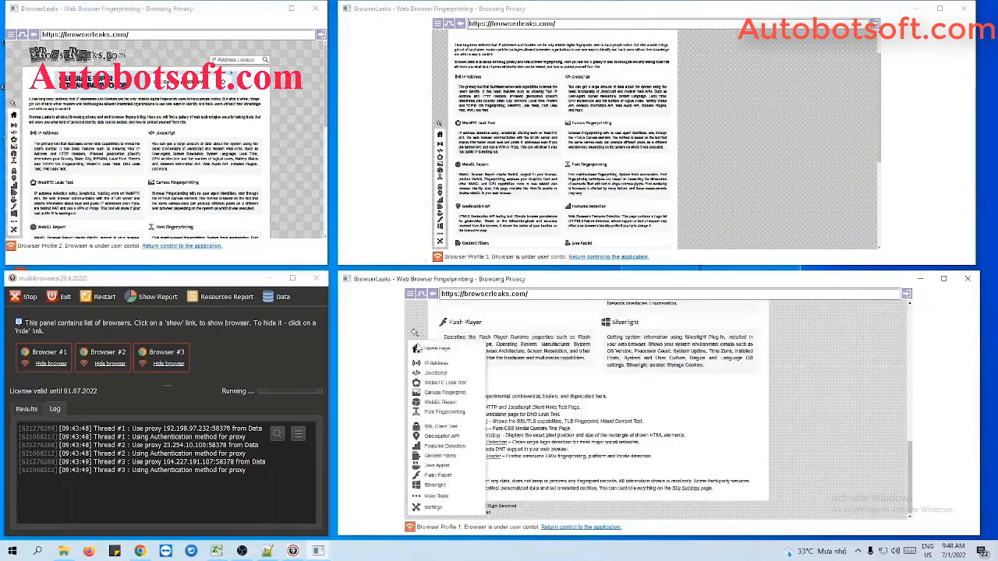
left_click(143, 551)
left_click(203, 26)
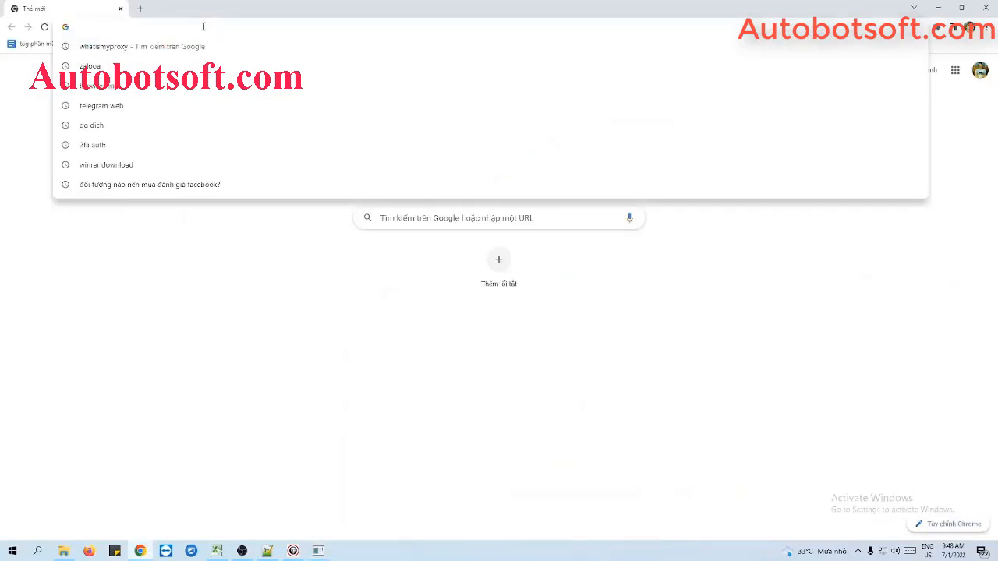
type("whatis")
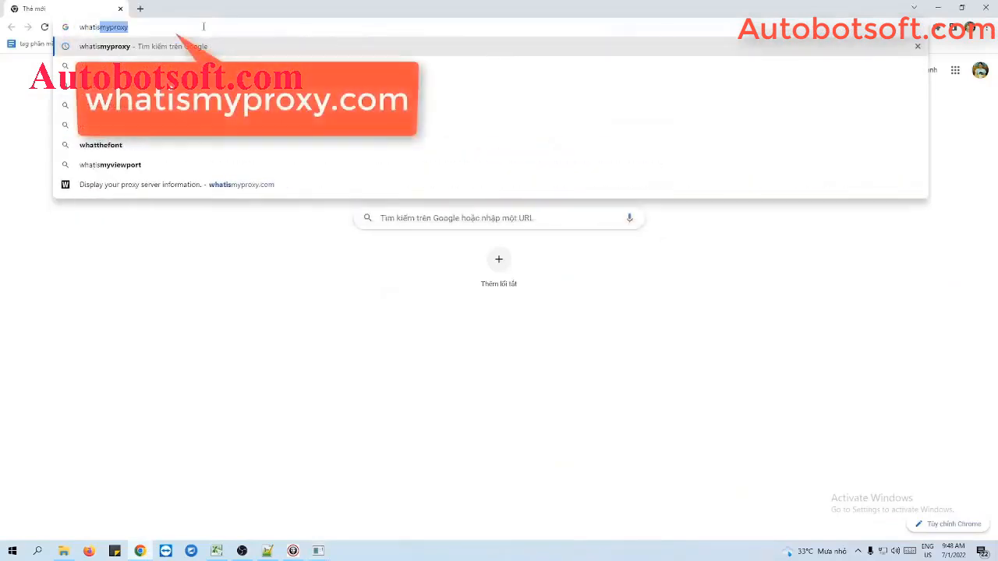
type("myproxy")
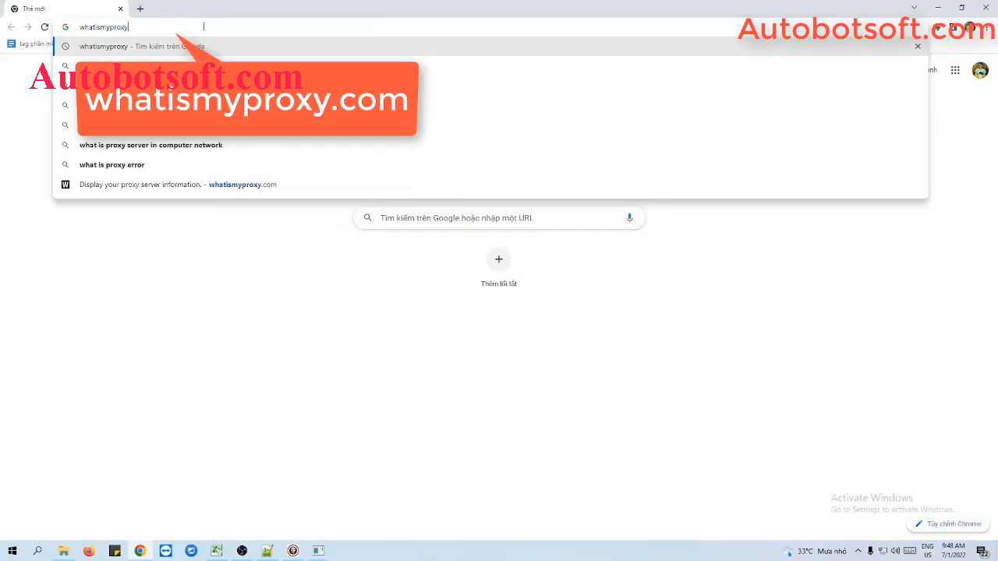
type(".com")
key("Return")
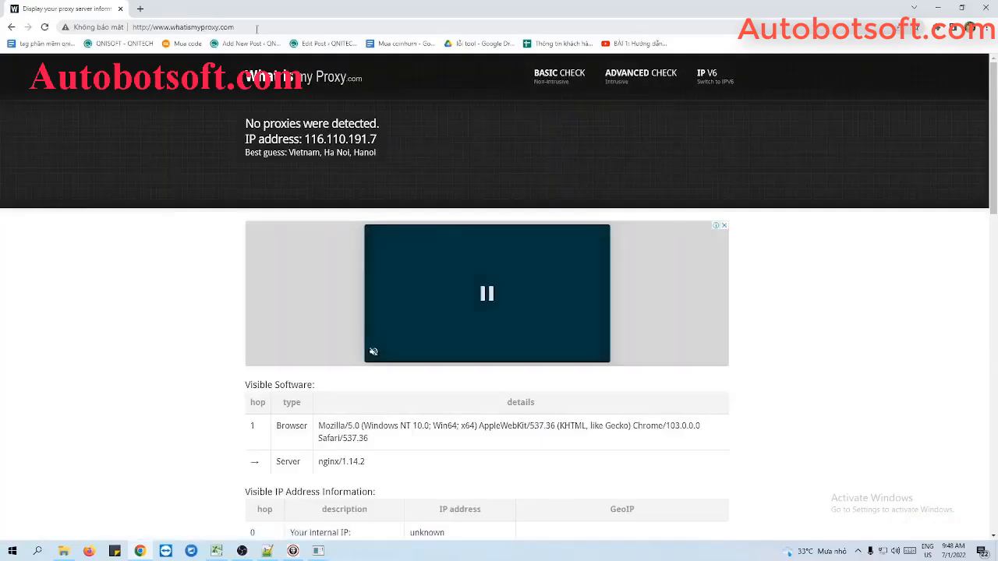
left_click(257, 29)
key("ctrl+c")
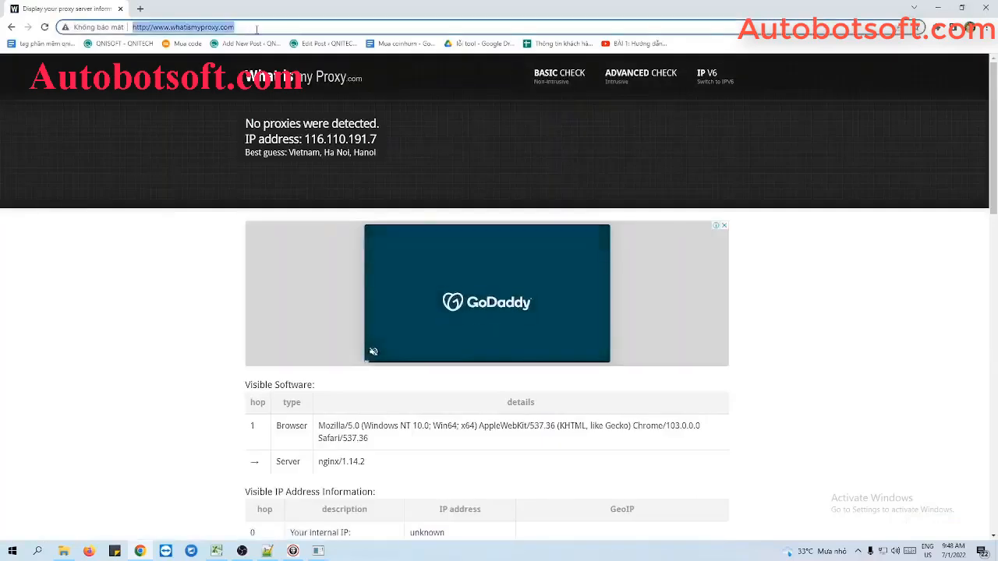
left_click(935, 7)
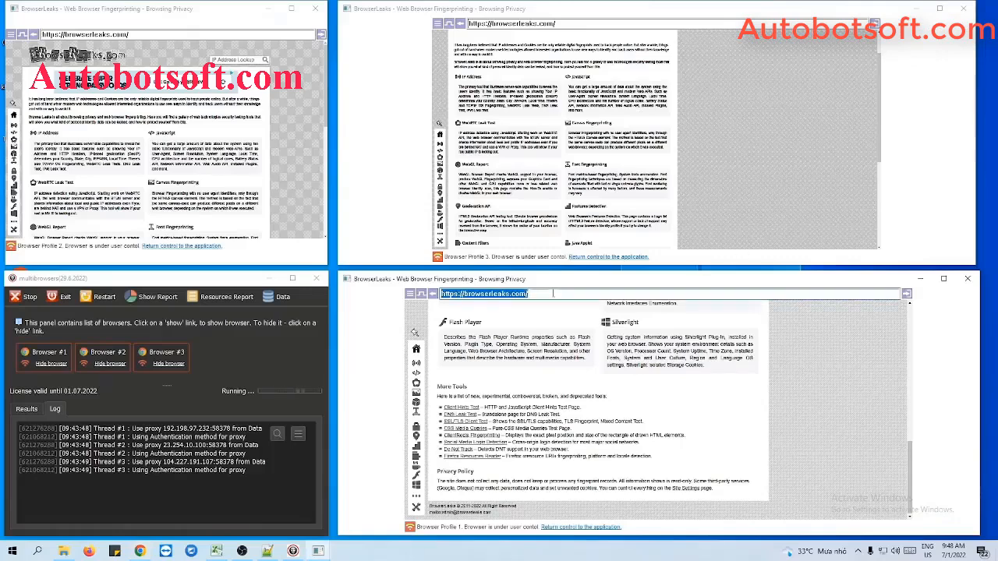
key("ctrl+v")
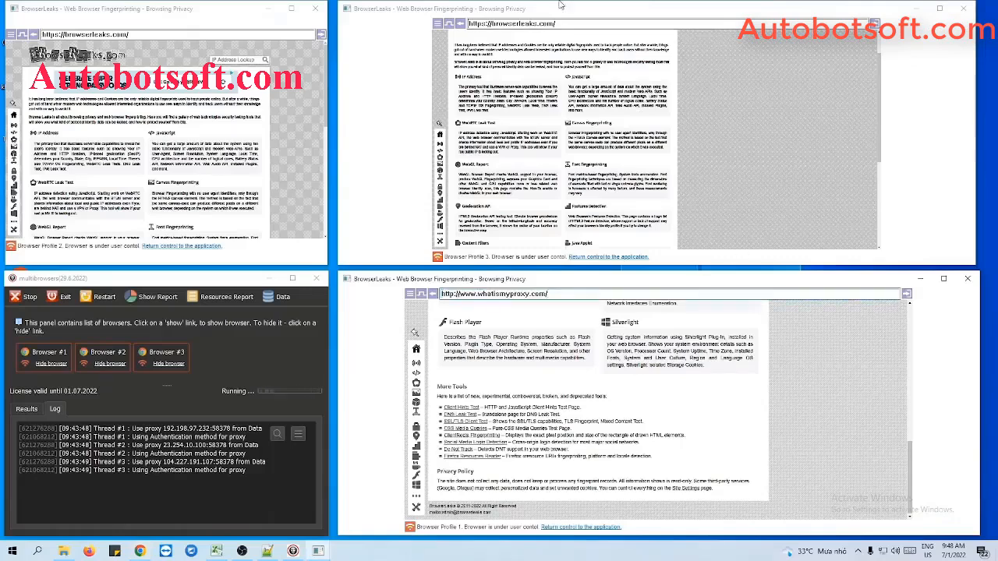
key("Return")
left_click(567, 24)
key("ctrl+v")
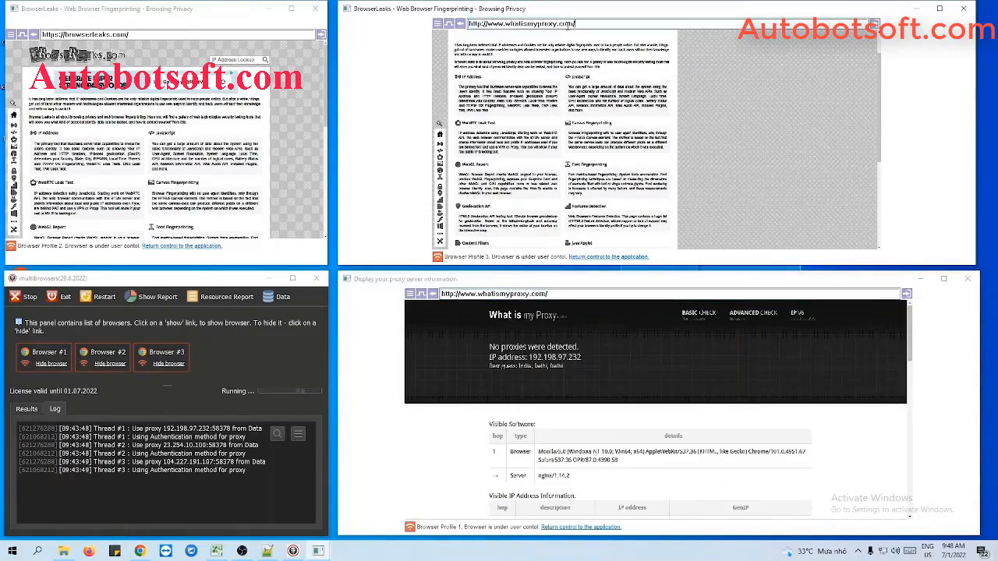
key("Return")
left_click(229, 34)
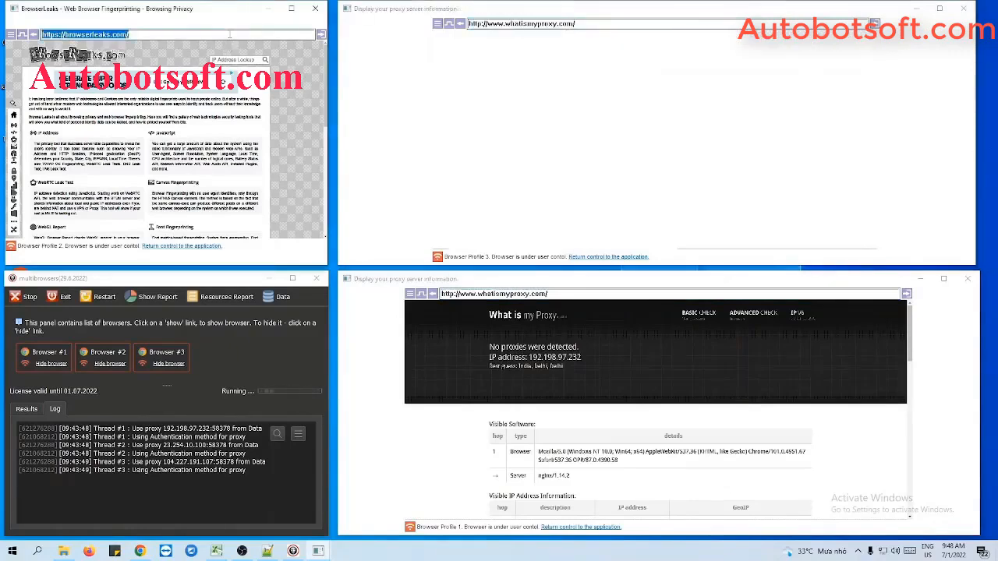
key("ctrl+v")
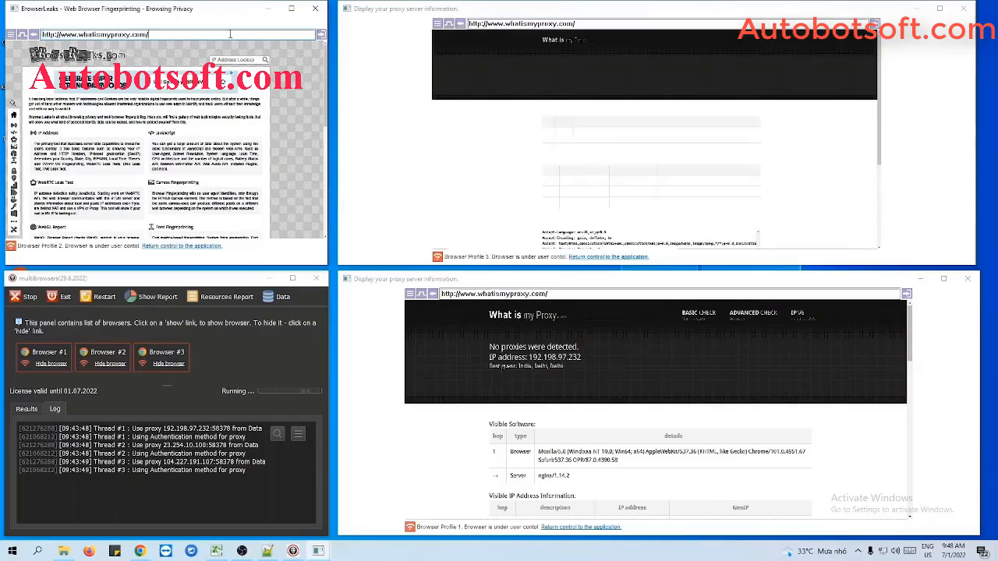
key("Return")
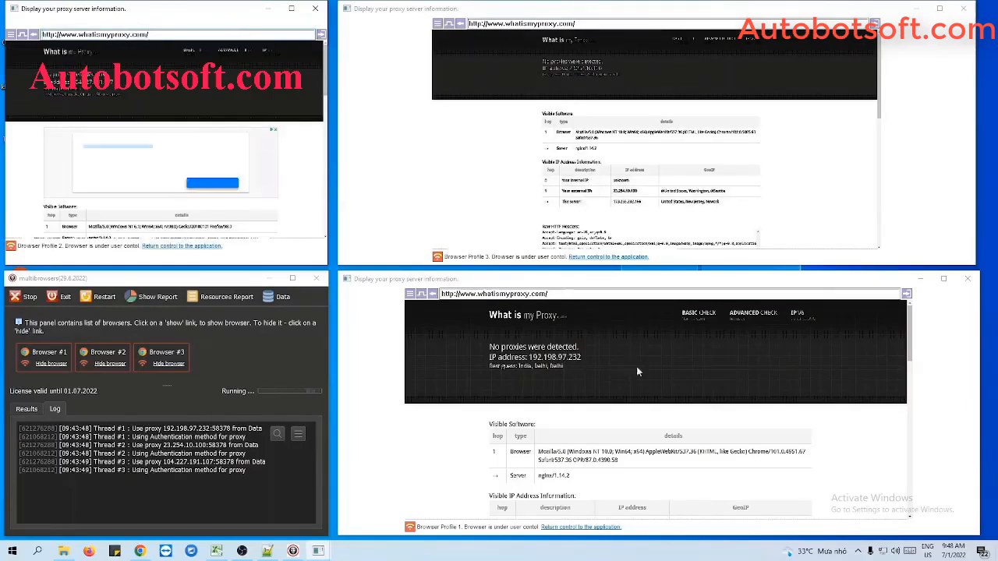
Examine the visible IP address information on the proxy check page in Browser Profile 1, enlarging the window and restoring it.
scroll(728, 426, "down", 2)
left_click(943, 279)
left_click(959, 6)
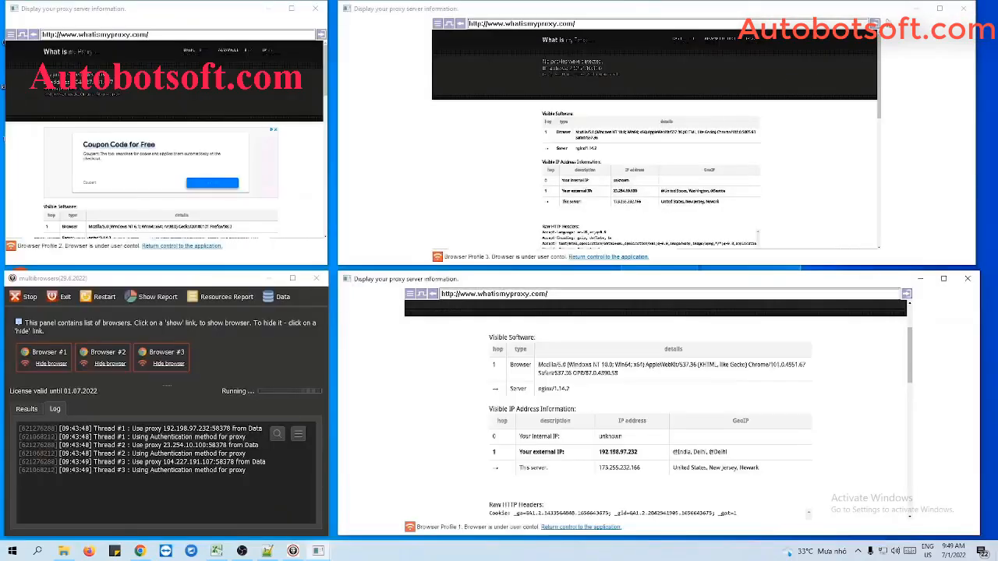
Examine the visible IP address information in Browser Profile 3 and Browser Profile 2, enlarging each window and restoring it.
left_click(940, 7)
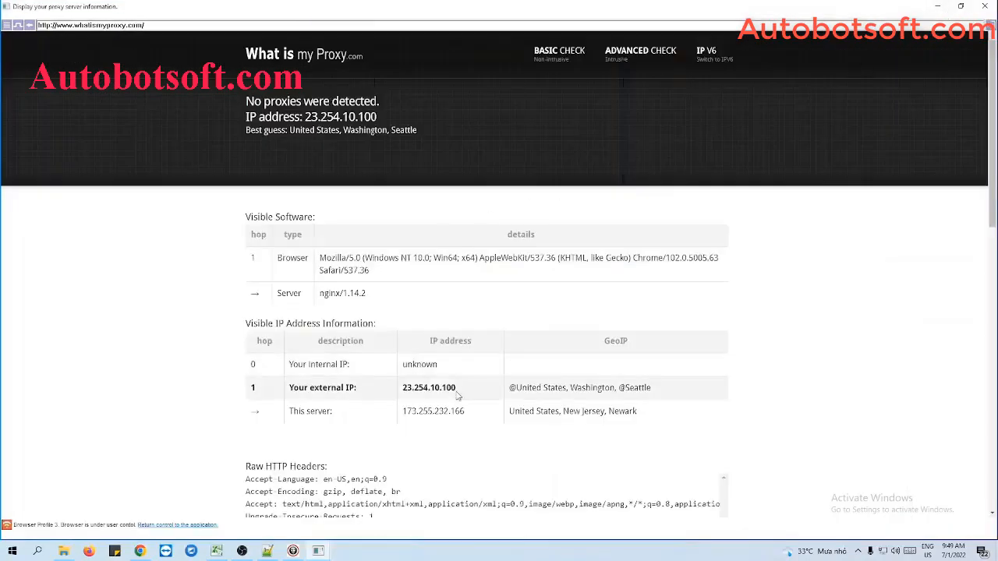
left_click(964, 8)
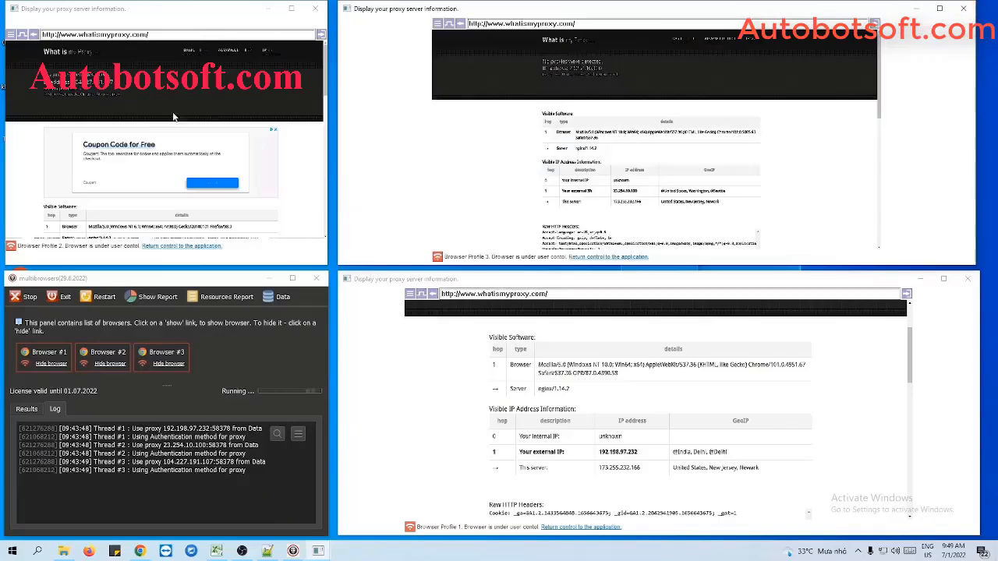
double_click(292, 16)
scroll(570, 354, "down", 3)
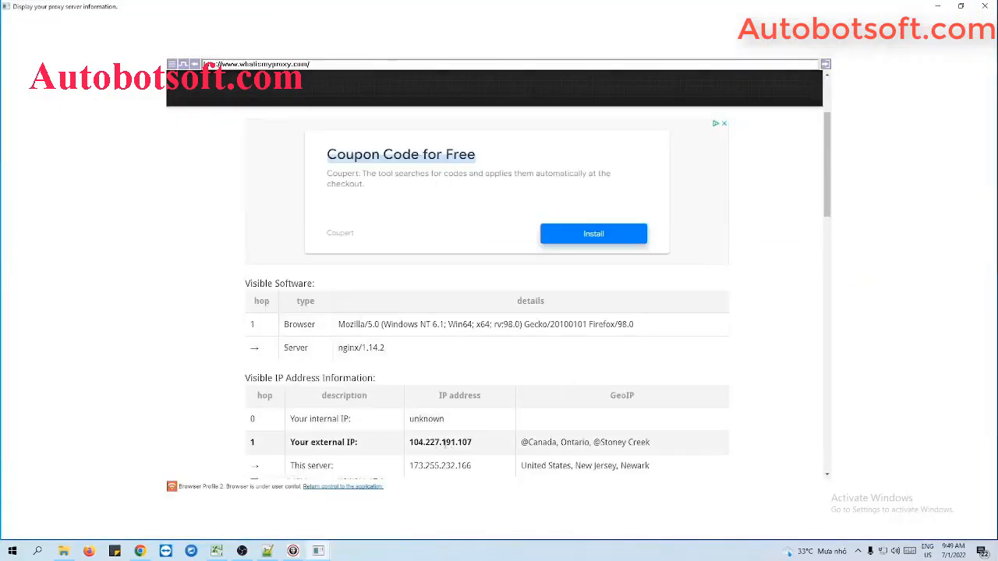
left_click(961, 6)
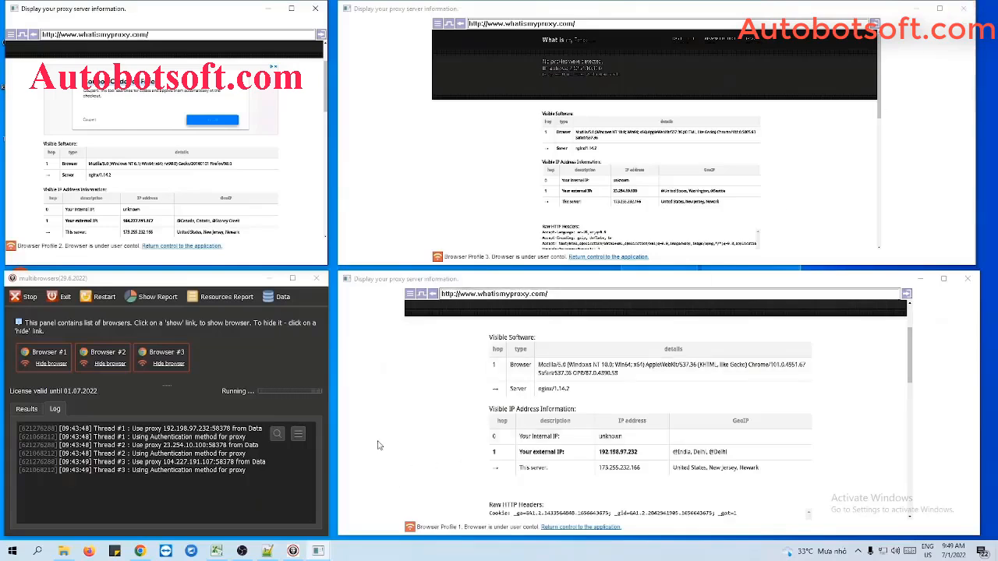
Open Facebook.com in the Browser Profile 1 window in place of the proxy check page.
left_click(567, 293)
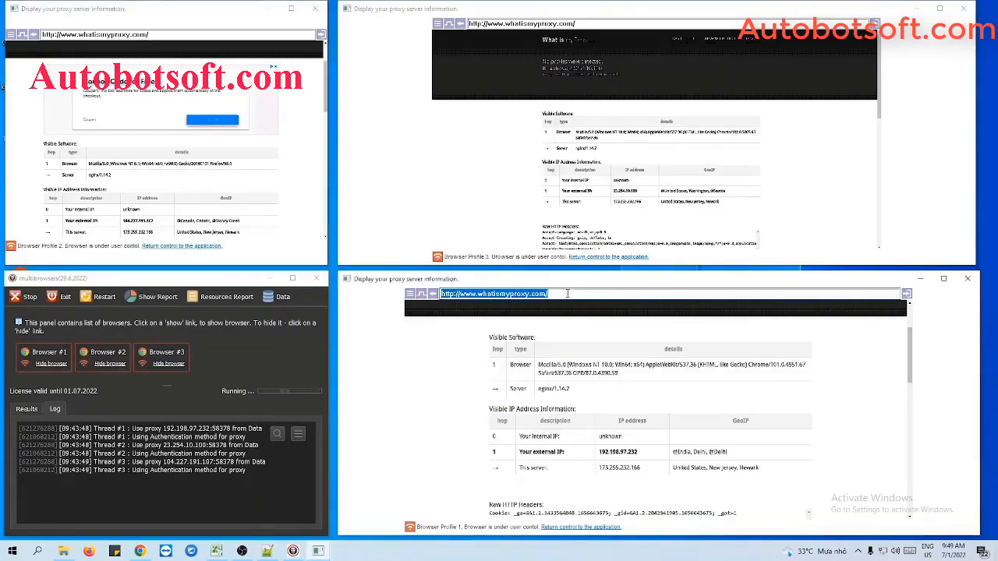
type("Face")
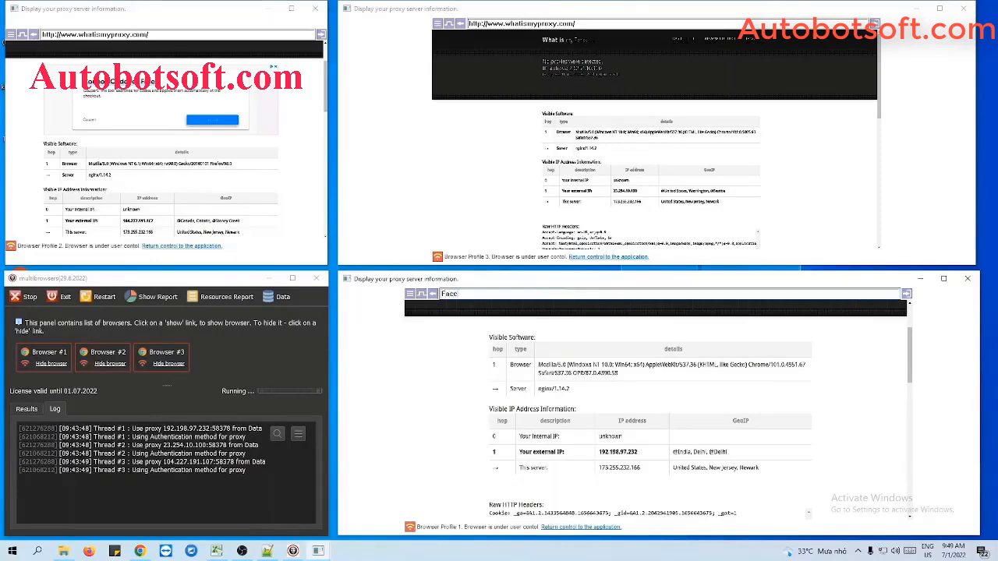
type("book.com")
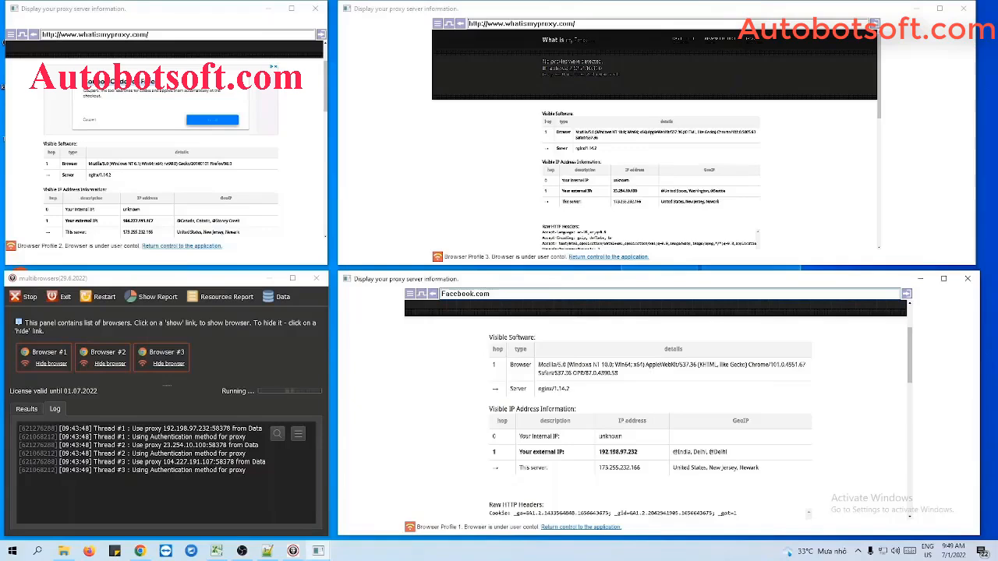
Replace the proxy check address in the Browser Profile 3 window with Twitter.com and load the site.
left_click(601, 24)
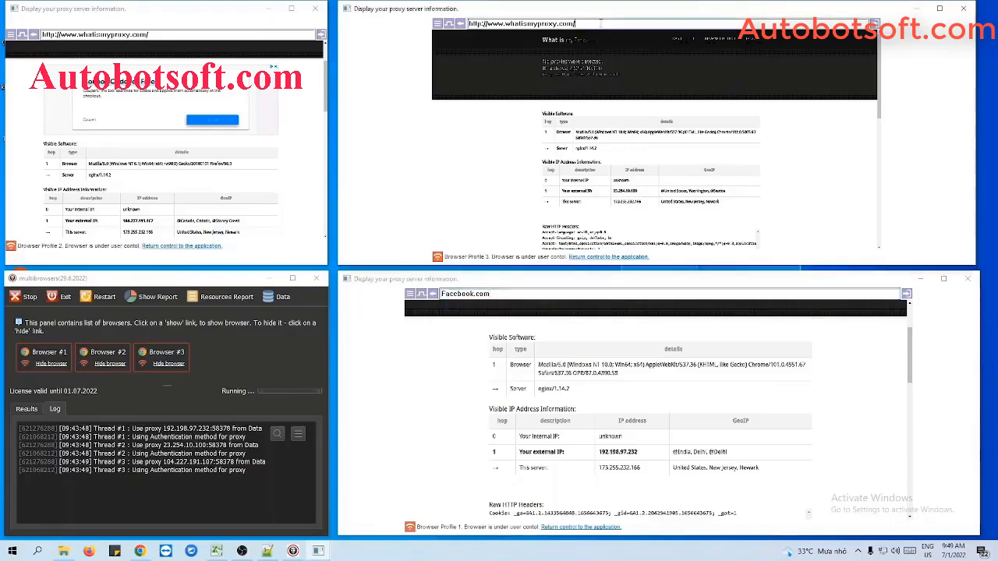
key("ctrl+a")
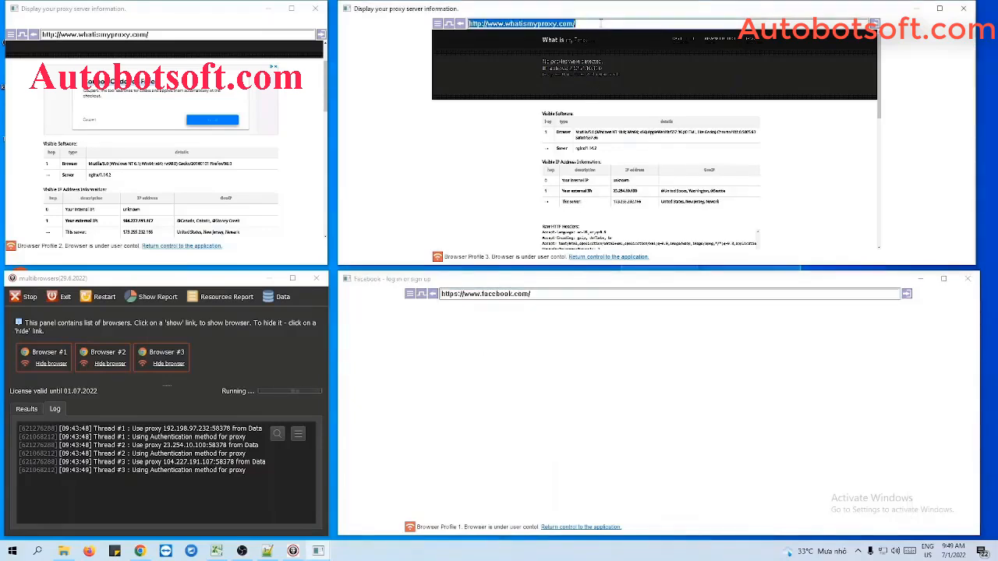
key("BackSpace")
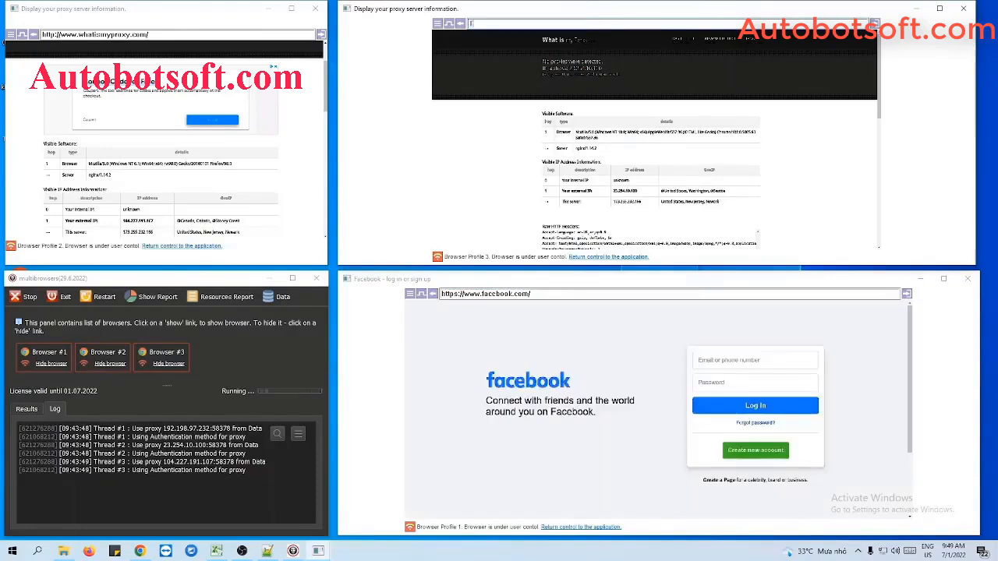
type("Twitter.com")
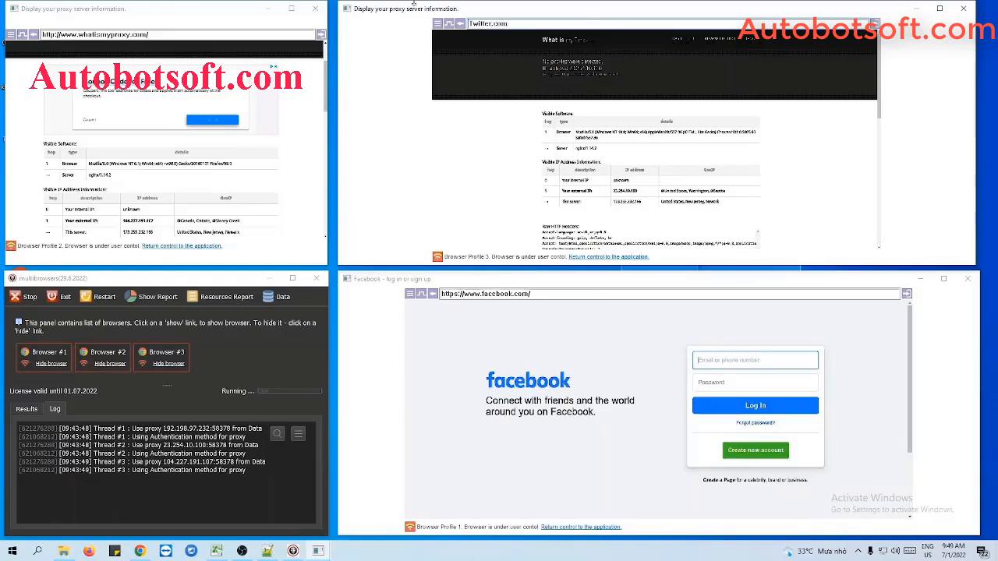
Load Youtube.com in the Browser Profile 2 window.
left_click(158, 35)
type("Yout")
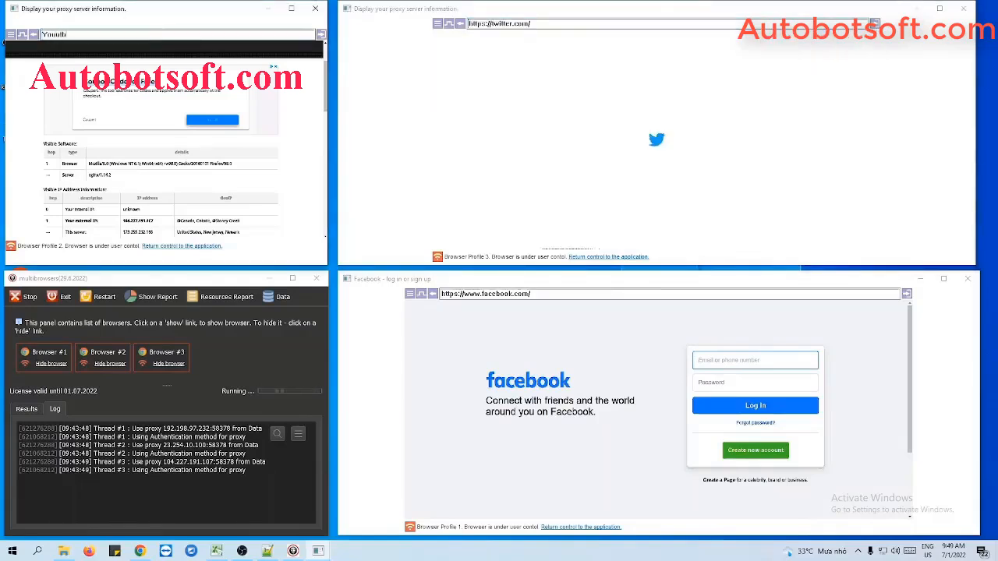
type("u")
key("BackSpace")
type("tube.com")
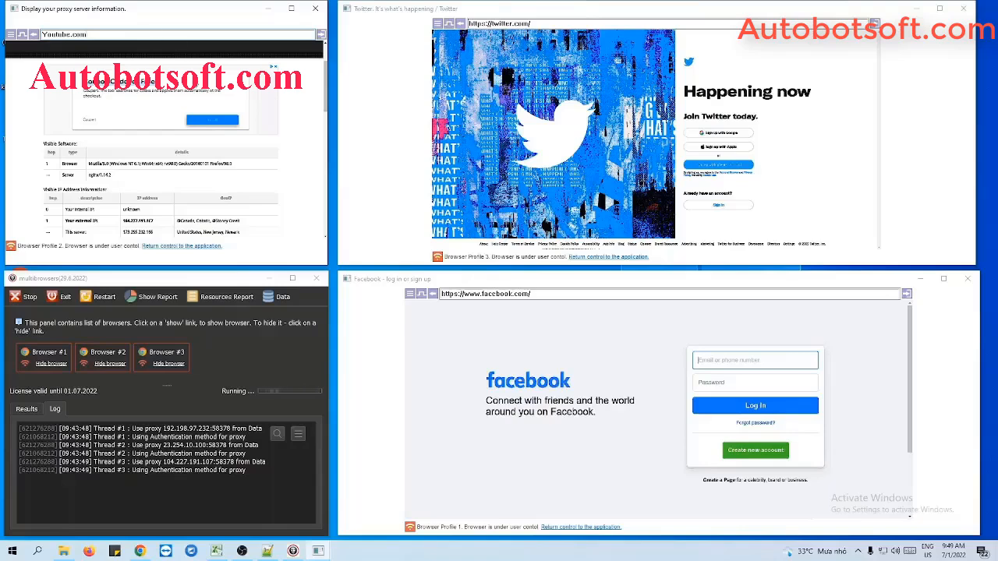
key("Return")
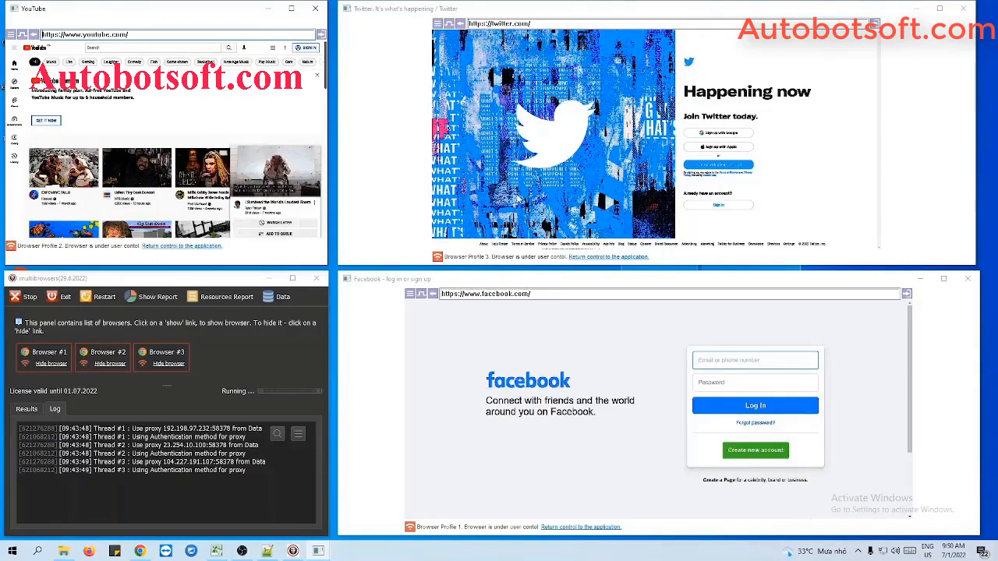
Close the Browser Profile 3 window and agree to return its control to the application.
left_click(964, 8)
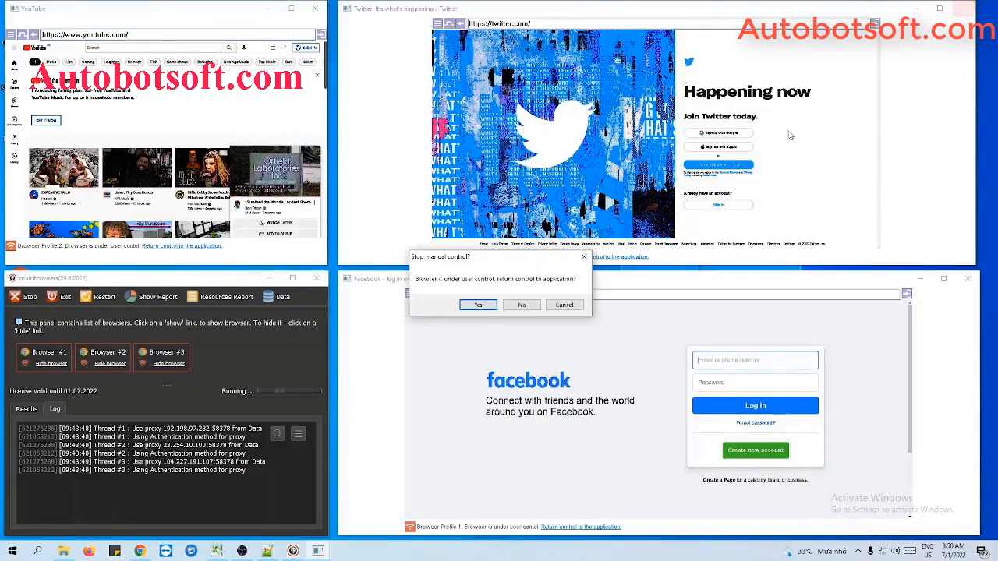
left_click(485, 309)
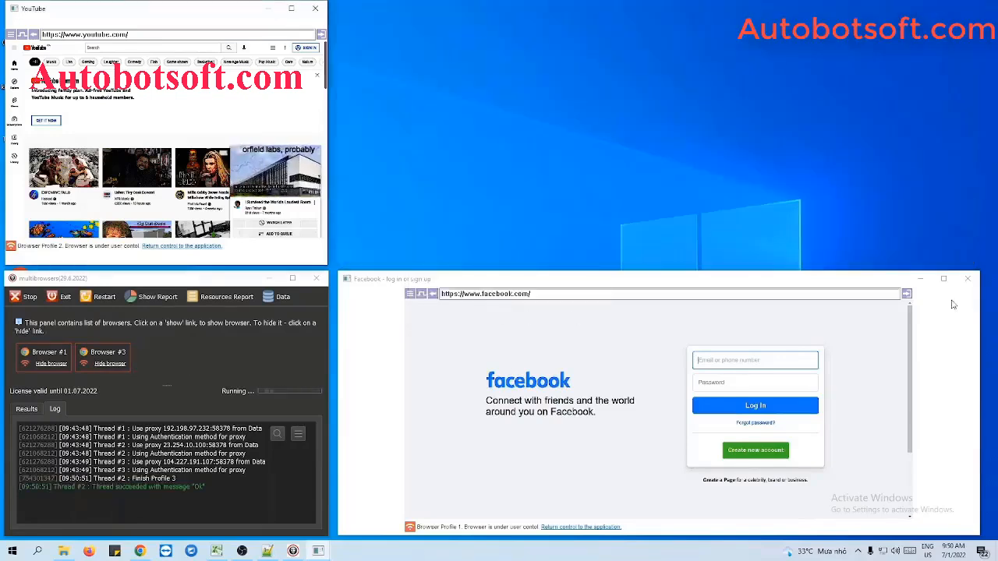